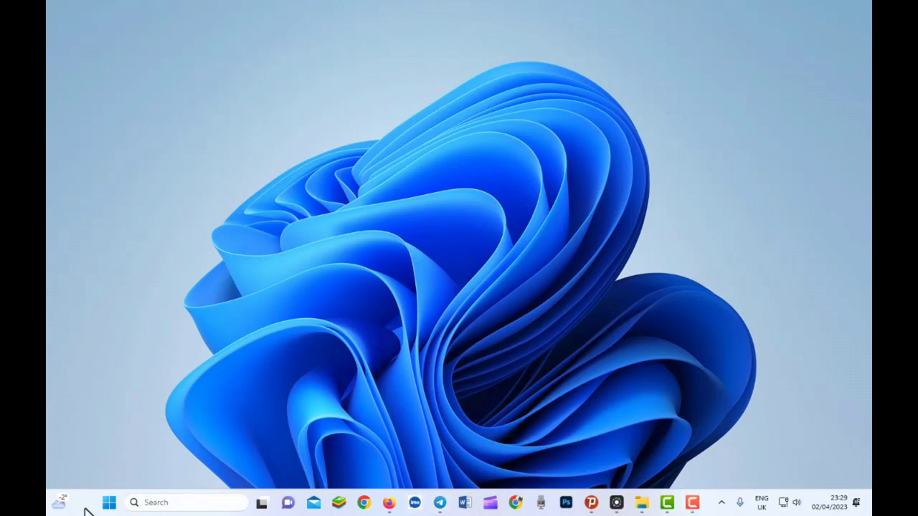
# Launch Adobe Photoshop 2022 from the list of installed apps
pyautogui.click(109, 503)
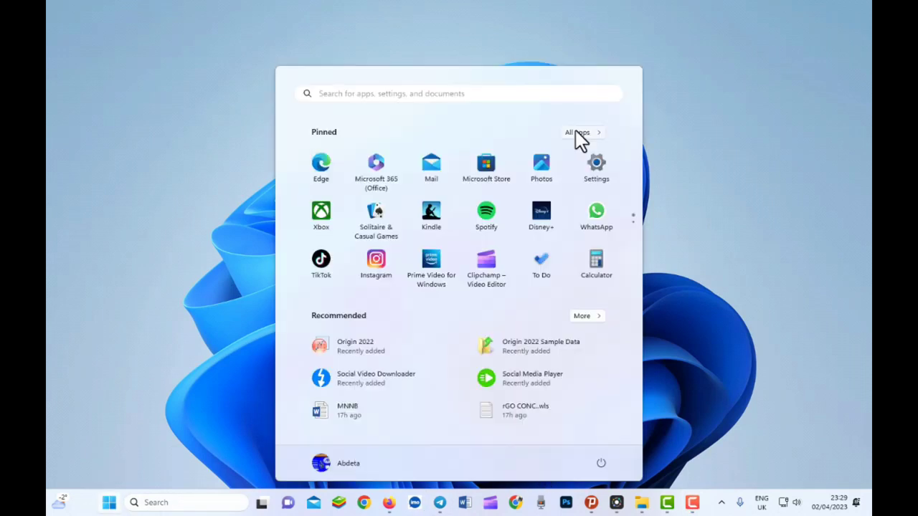
pyautogui.click(577, 133)
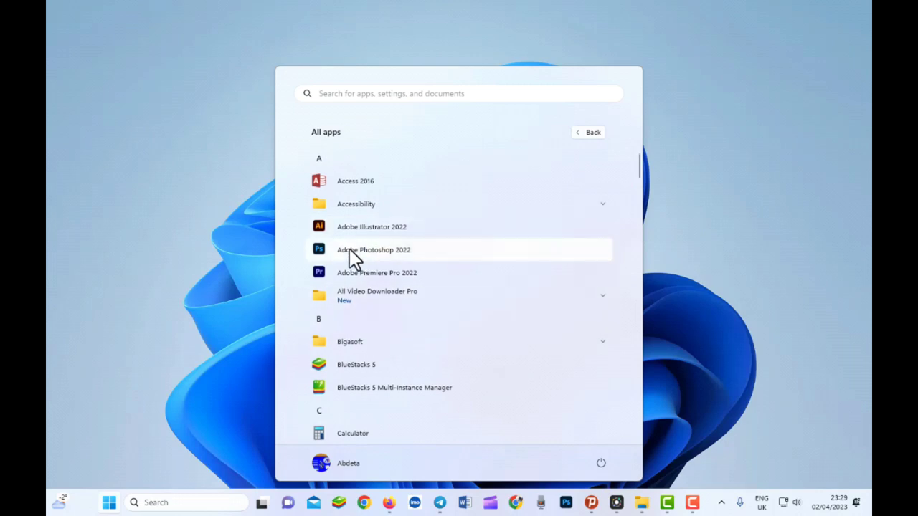
pyautogui.click(349, 249)
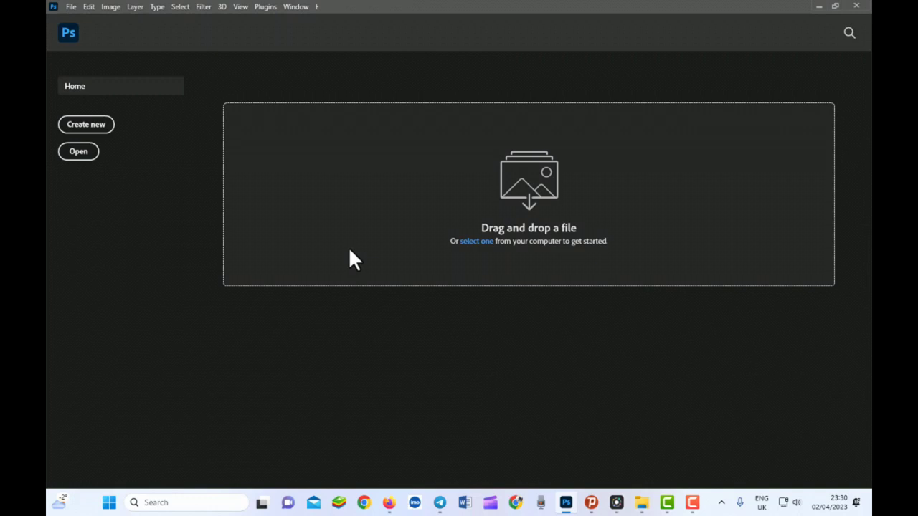
# Create a new 800 x 800 pixel document at 300 pixels/inch in RGB Color with a white background
pyautogui.click(94, 126)
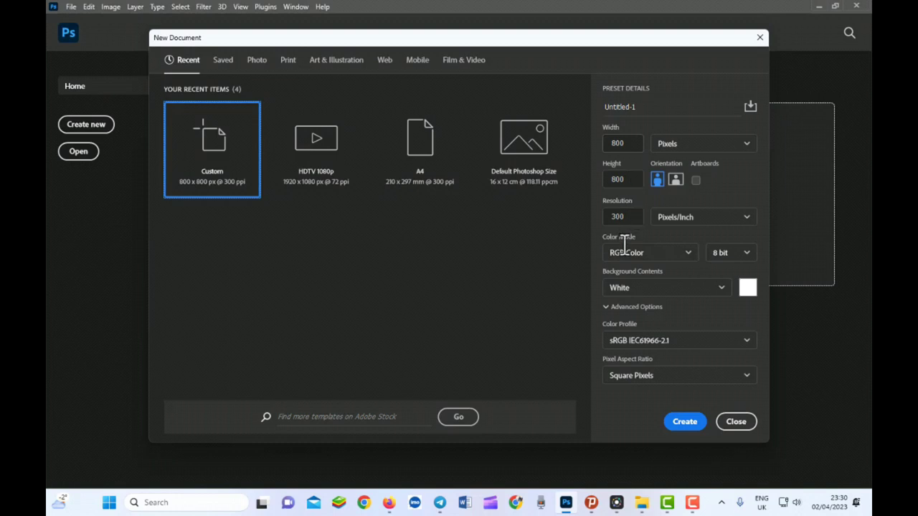
pyautogui.click(667, 143)
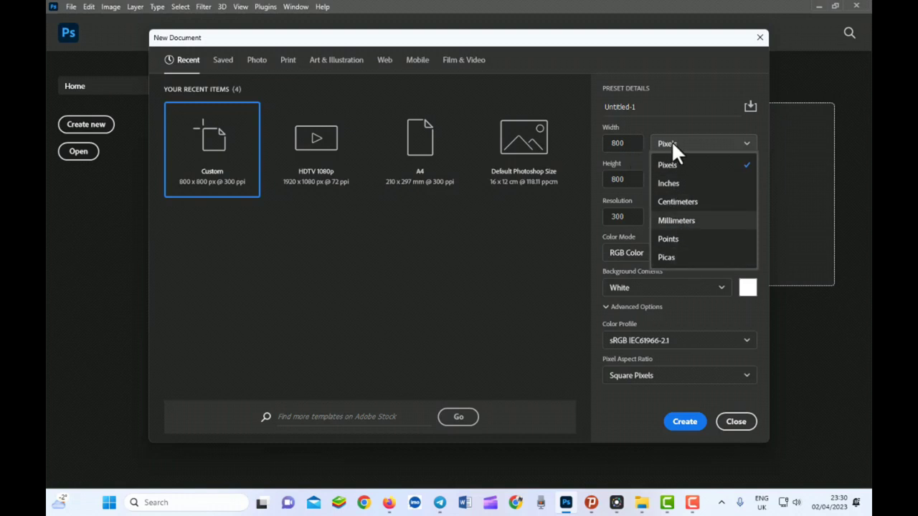
pyautogui.click(670, 164)
pyautogui.click(625, 145)
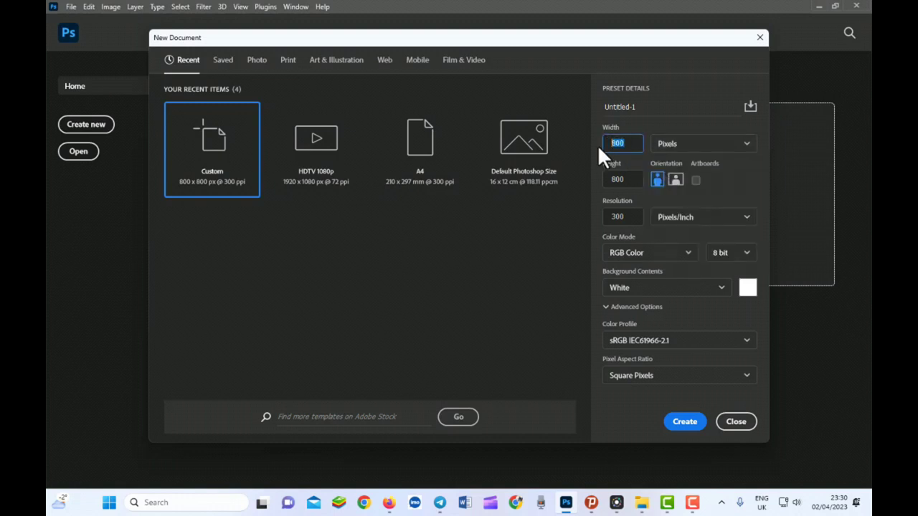
pyautogui.click(622, 179)
pyautogui.click(631, 215)
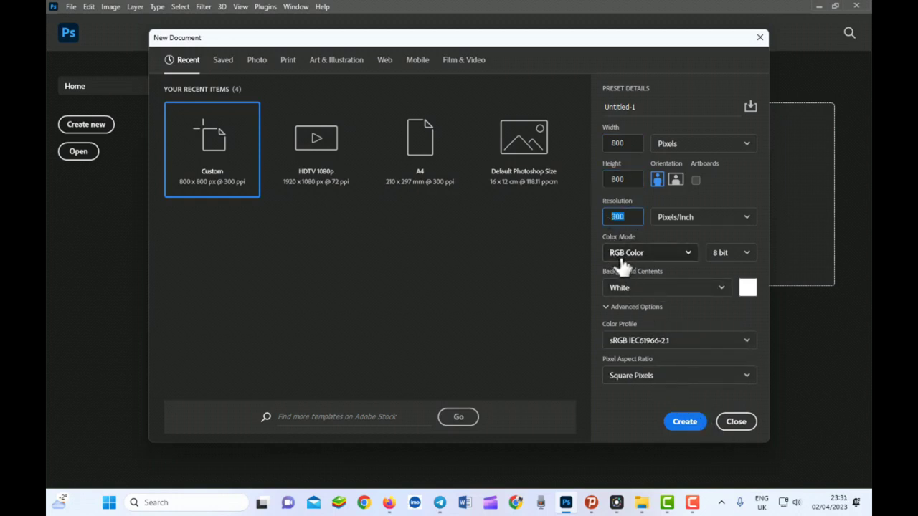
pyautogui.click(688, 425)
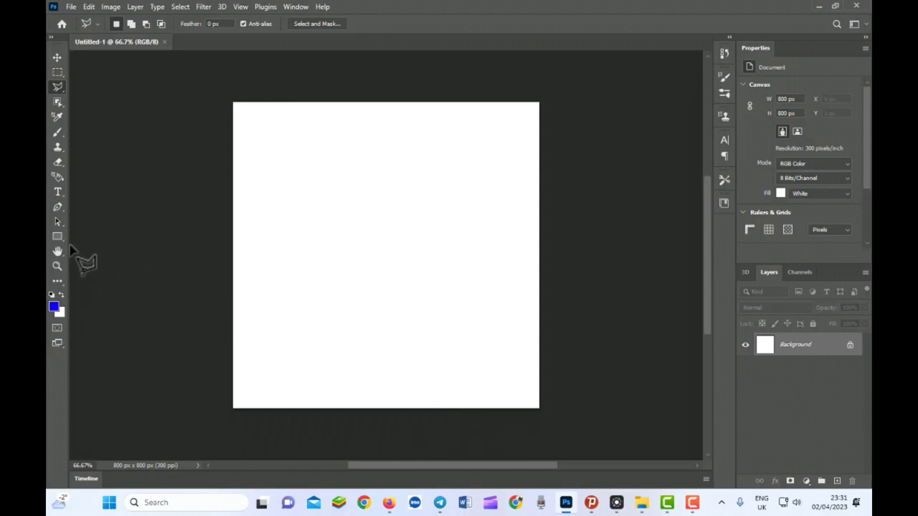
# Add a horizontal text layer with the capital letter T near the middle of the canvas
pyautogui.click(58, 192)
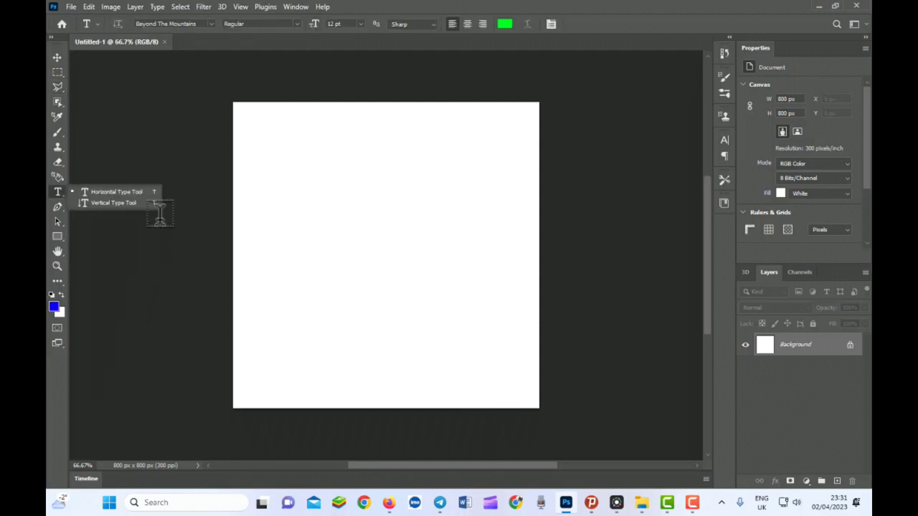
pyautogui.click(129, 190)
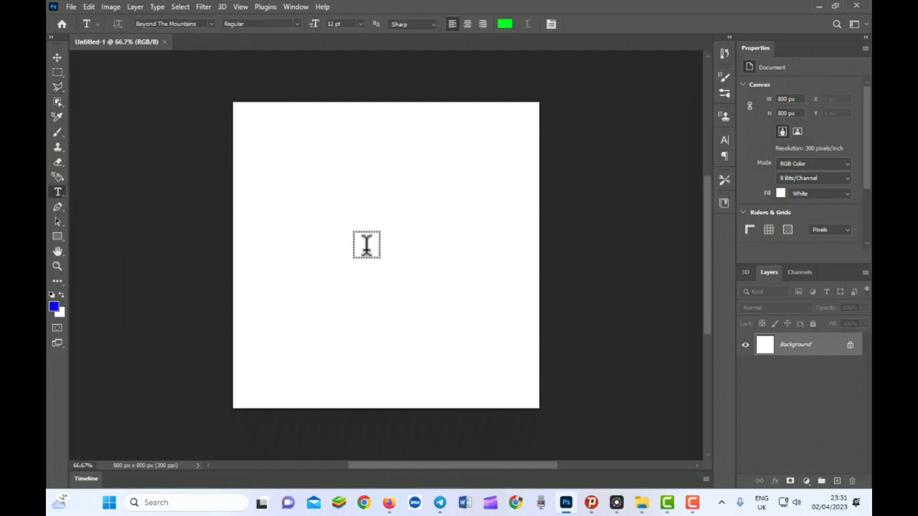
pyautogui.click(358, 236)
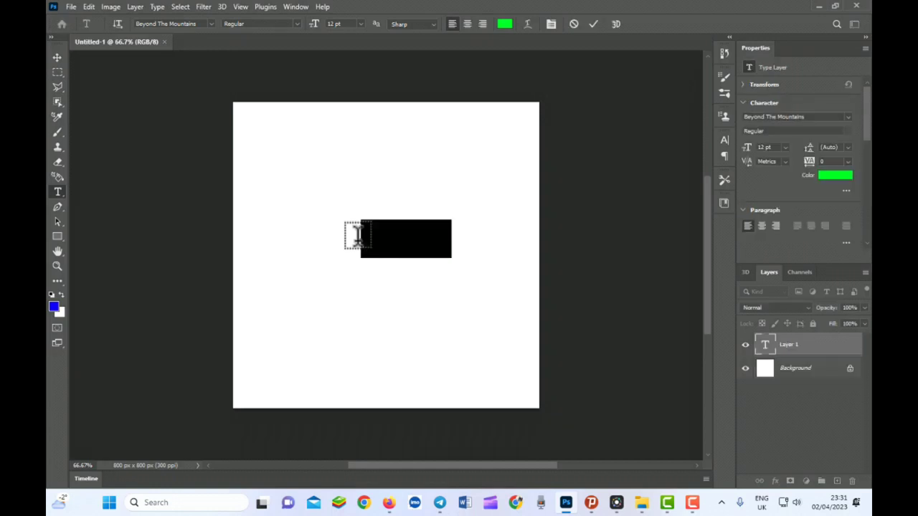
pyautogui.write('T')
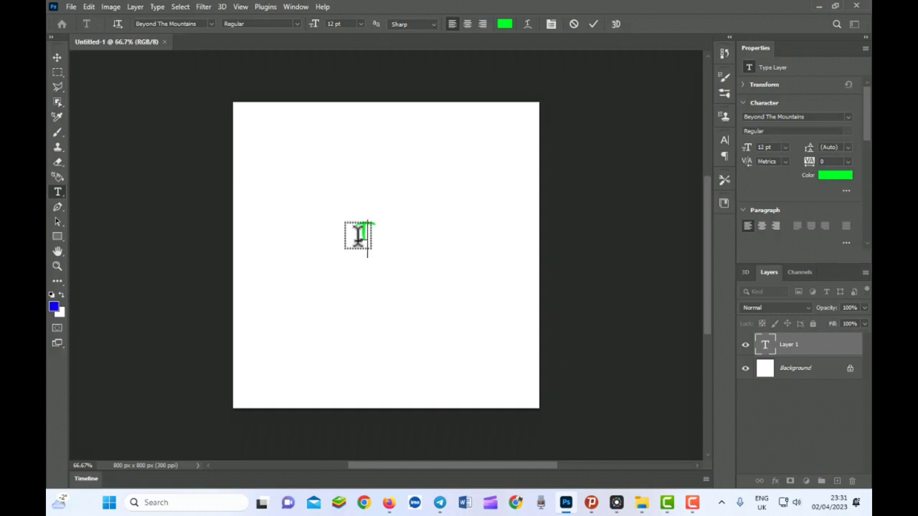
# Set the font of the letter T to Academy Engraved LET
pyautogui.hotkey('ctrl', 'a')
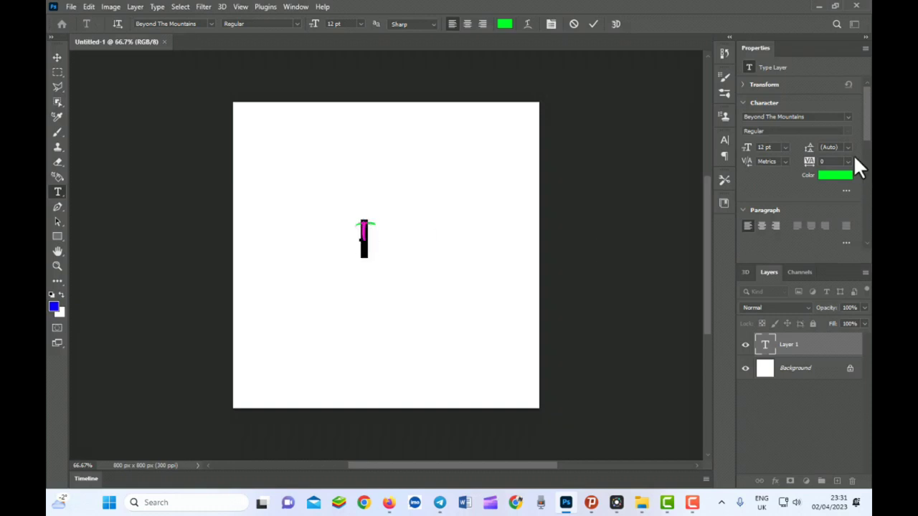
pyautogui.click(848, 118)
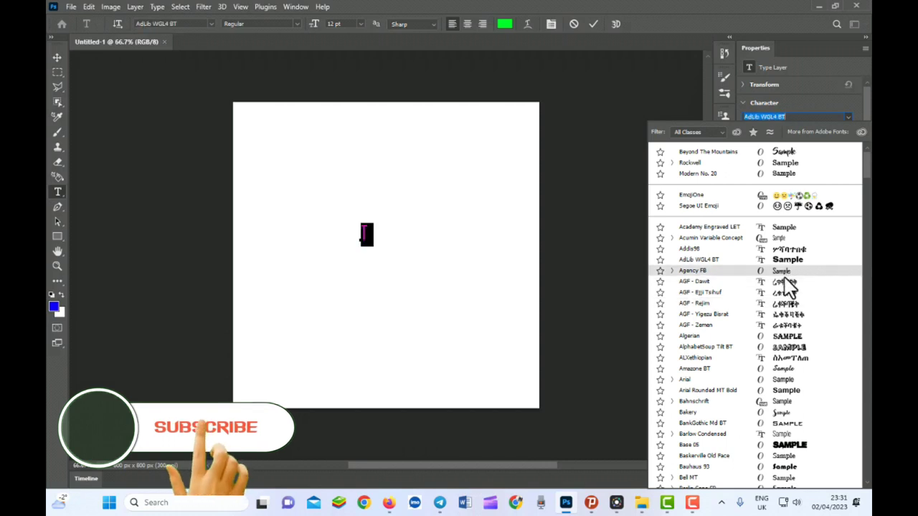
pyautogui.click(783, 226)
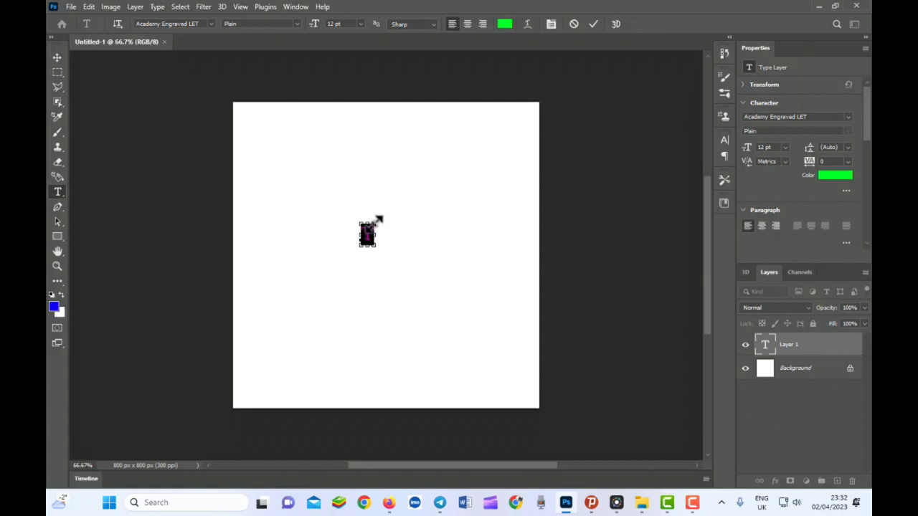
# Scale the letter T up to about 114 pt, slightly widened, and move it to the centre of the canvas
pyautogui.moveTo(379, 221); pyautogui.dragTo(448, 150)
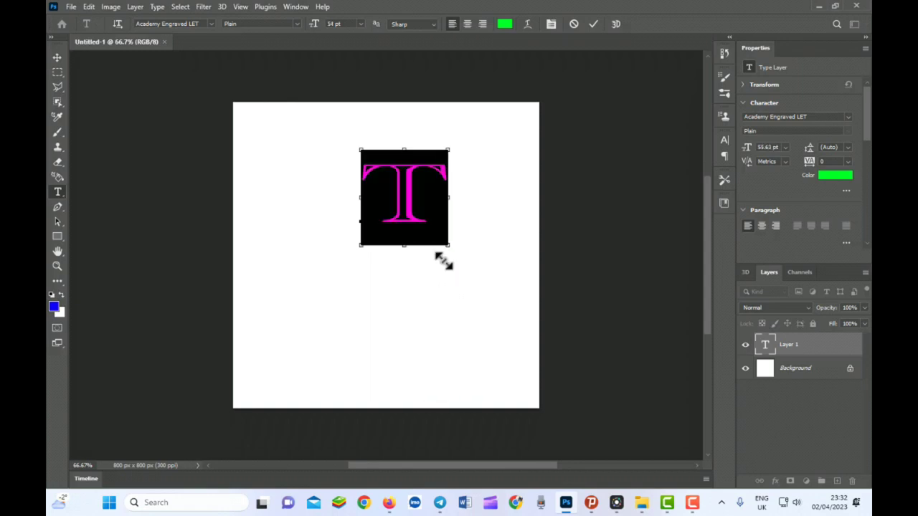
pyautogui.moveTo(442, 262); pyautogui.dragTo(437, 350)
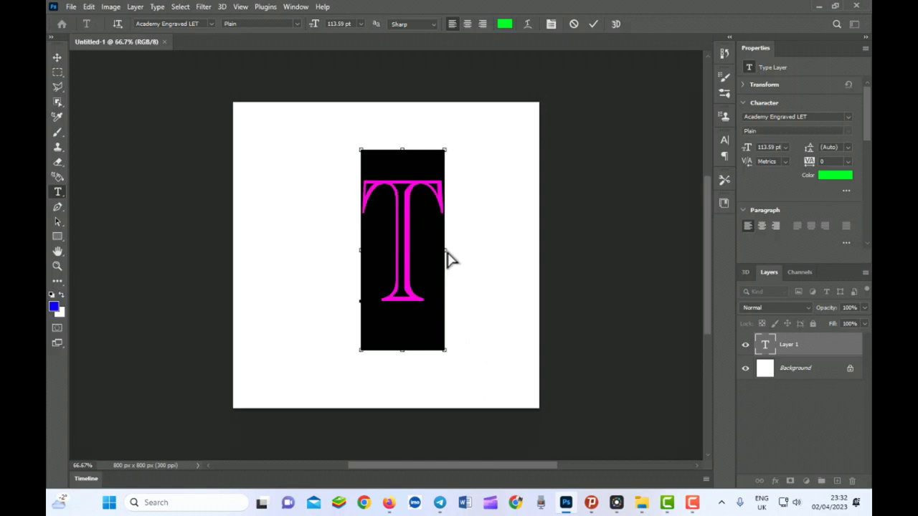
pyautogui.moveTo(450, 256); pyautogui.dragTo(470, 255)
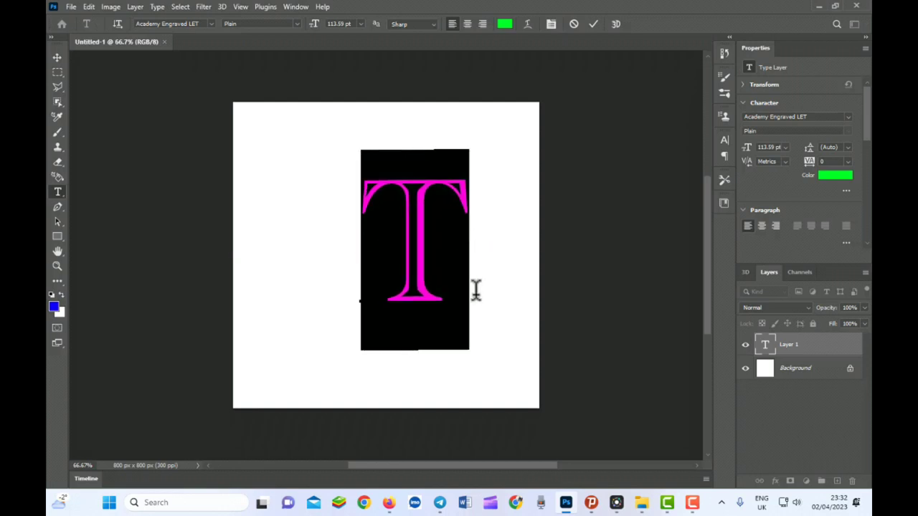
pyautogui.click(593, 24)
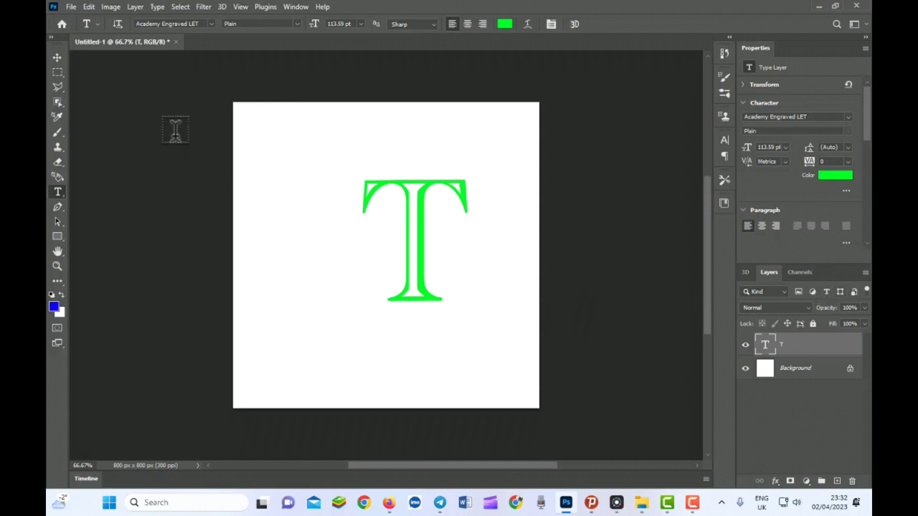
pyautogui.press('v')
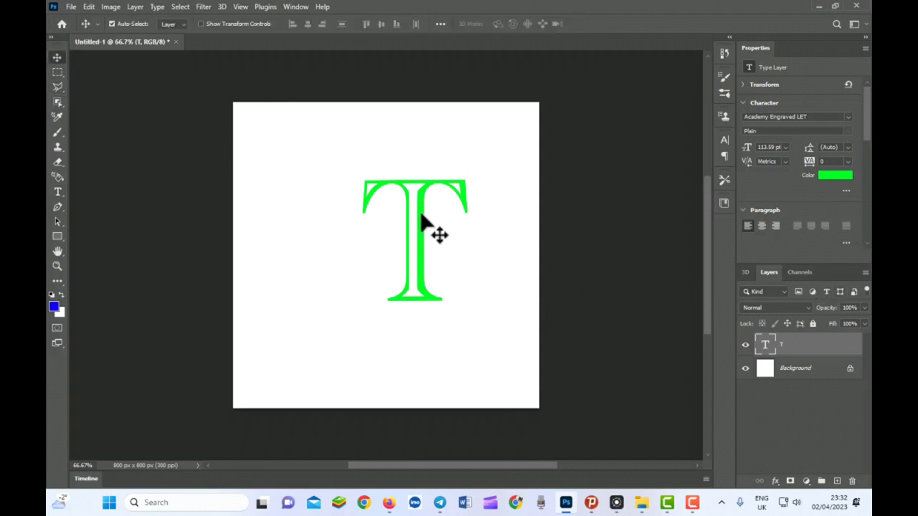
pyautogui.moveTo(418, 222); pyautogui.dragTo(385, 231)
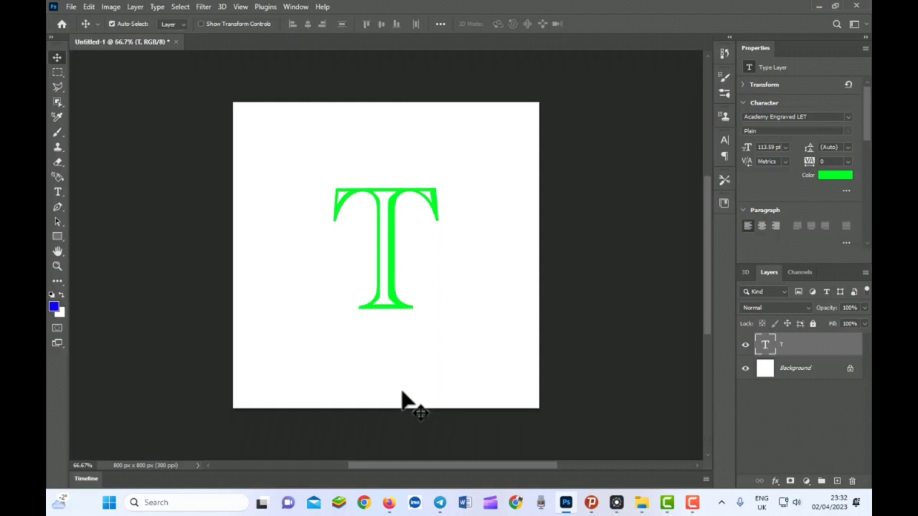
pyautogui.click(57, 192)
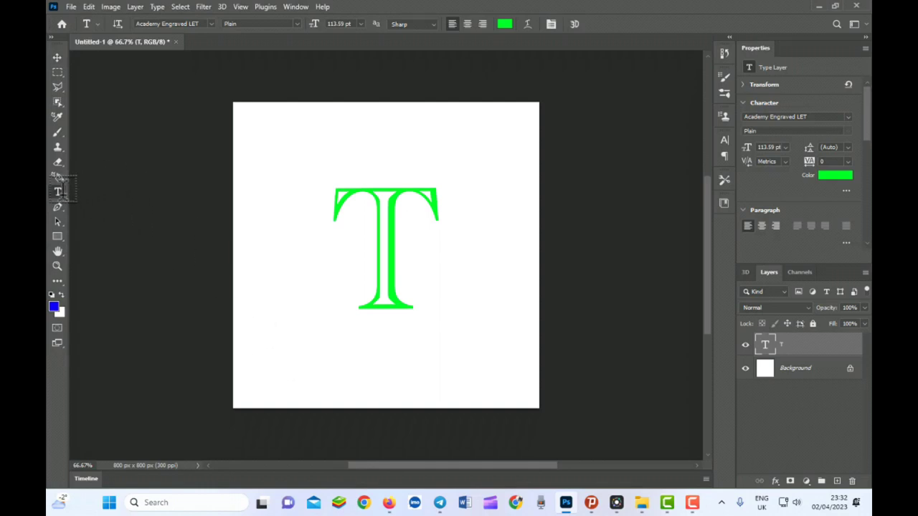
pyautogui.click(310, 155)
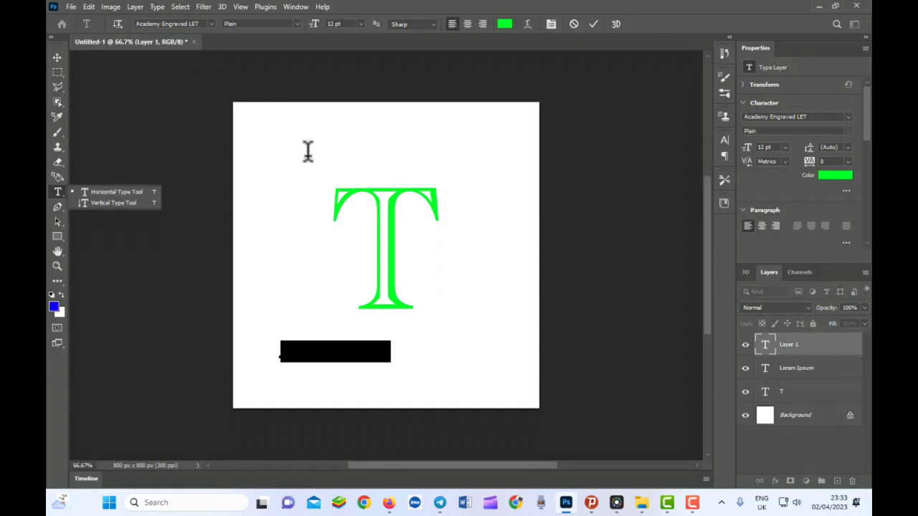
pyautogui.moveTo(667, 501)
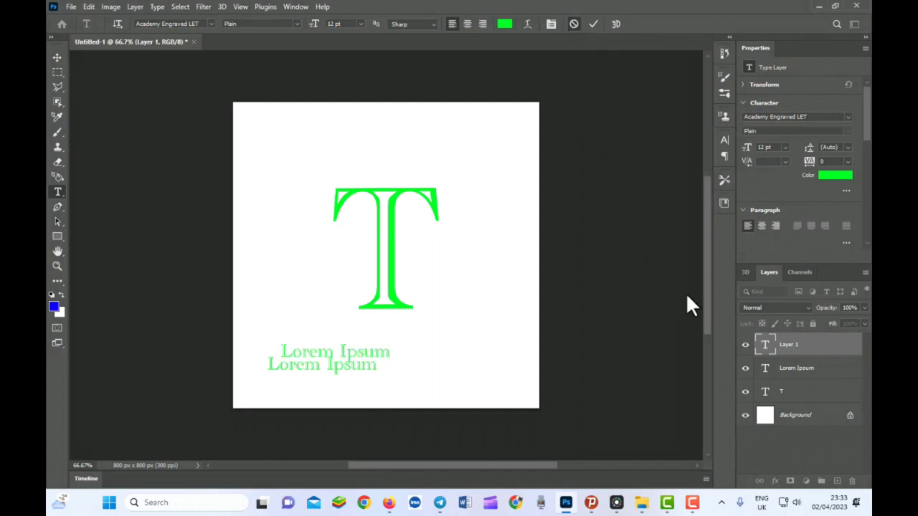
pyautogui.press('Escape')
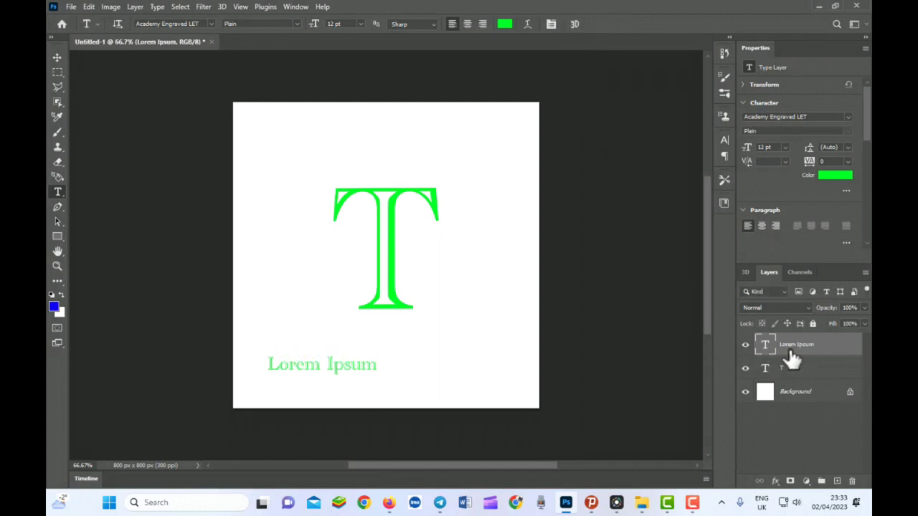
pyautogui.moveTo(798, 349); pyautogui.dragTo(851, 481)
# Add a separate text layer with the letter S at the canvas's lower left and scale it to about 65 pt
pyautogui.click(258, 355)
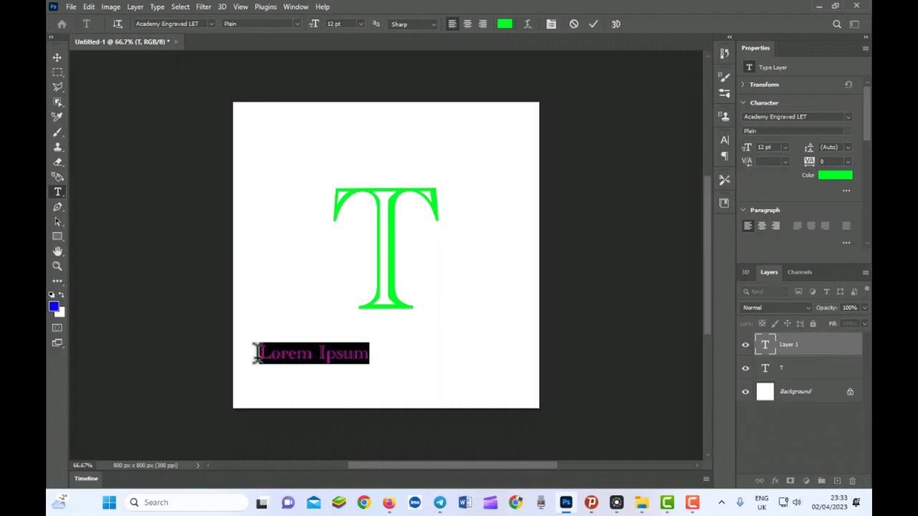
pyautogui.write('S')
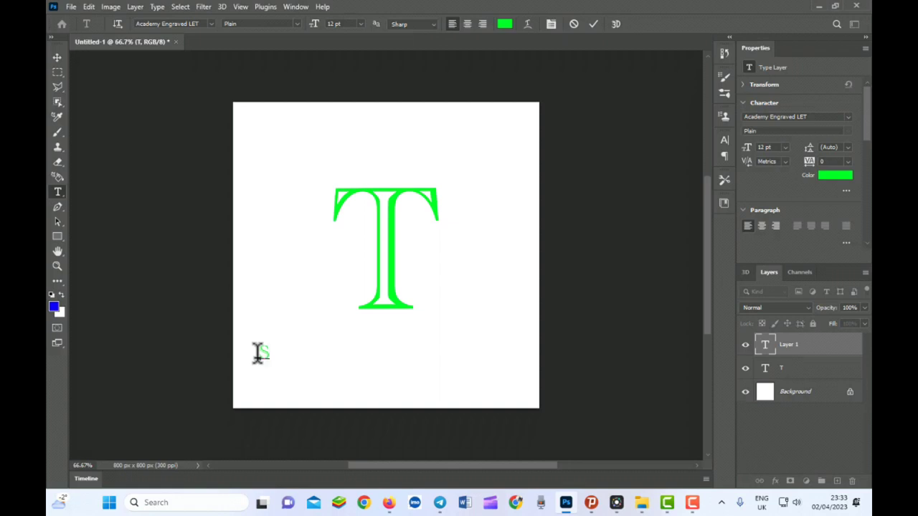
pyautogui.press('ctrl')
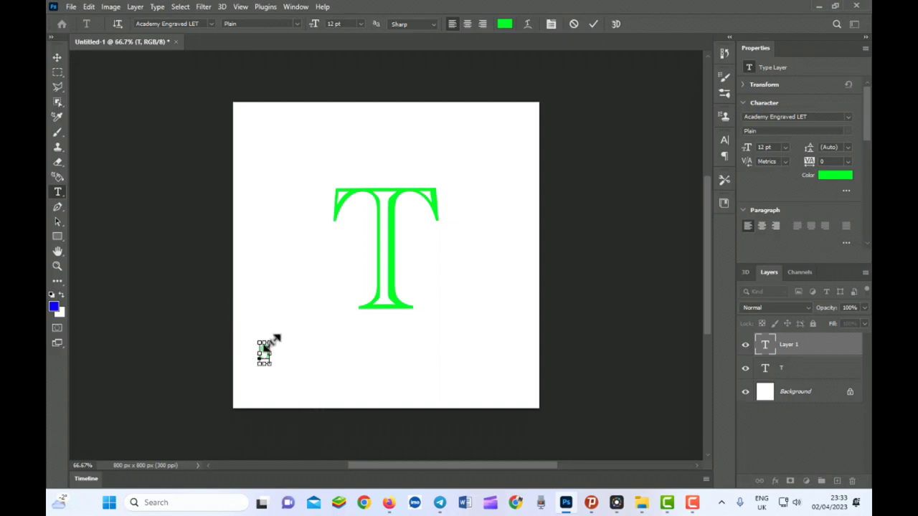
pyautogui.moveTo(274, 338); pyautogui.dragTo(329, 247)
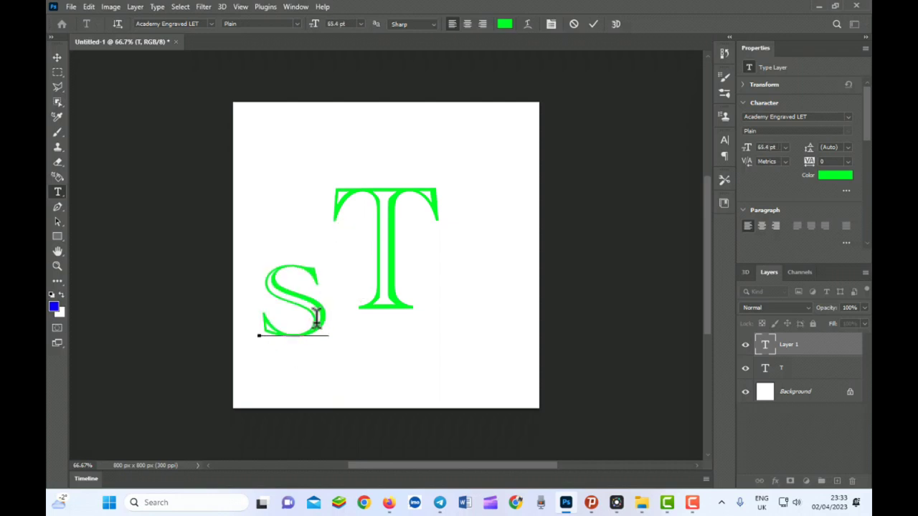
# Move the letter S over the stem of the T and enlarge it to about 86 pt
pyautogui.click(299, 303)
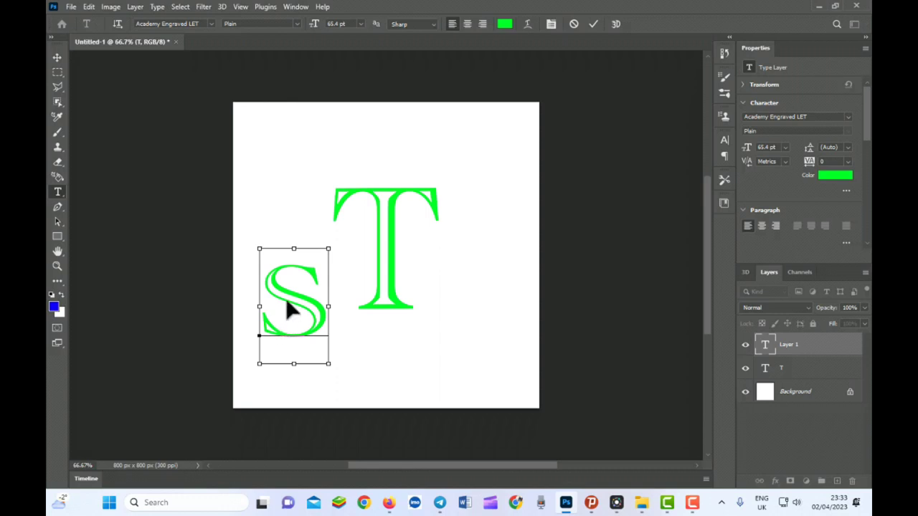
pyautogui.moveTo(339, 300); pyautogui.dragTo(385, 245)
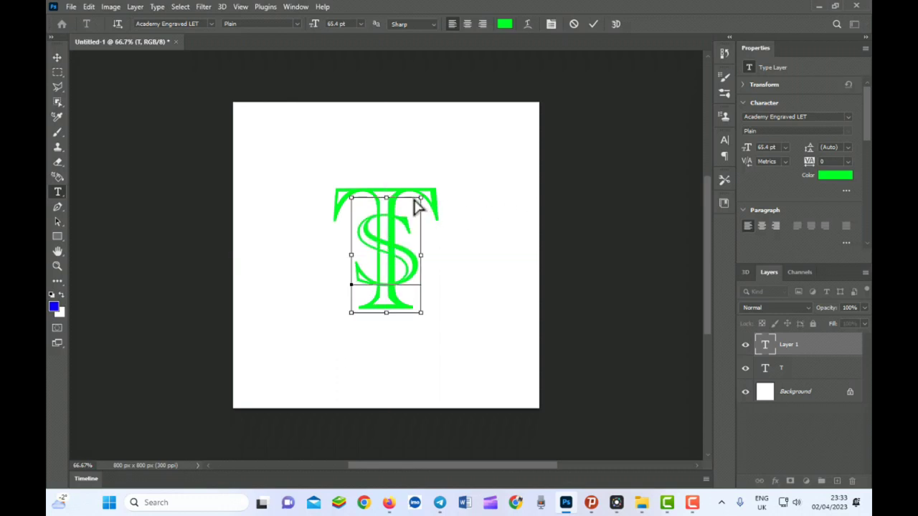
pyautogui.moveTo(421, 198); pyautogui.dragTo(428, 180)
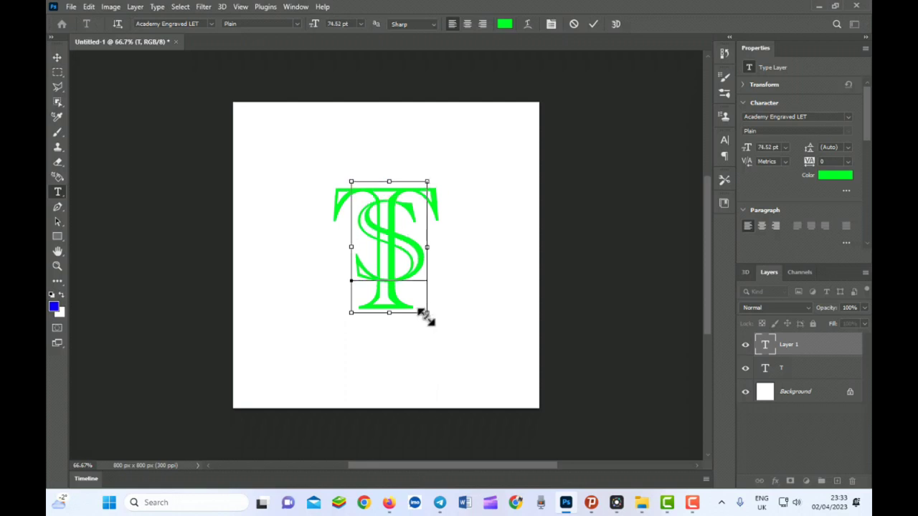
pyautogui.moveTo(425, 317); pyautogui.dragTo(426, 328)
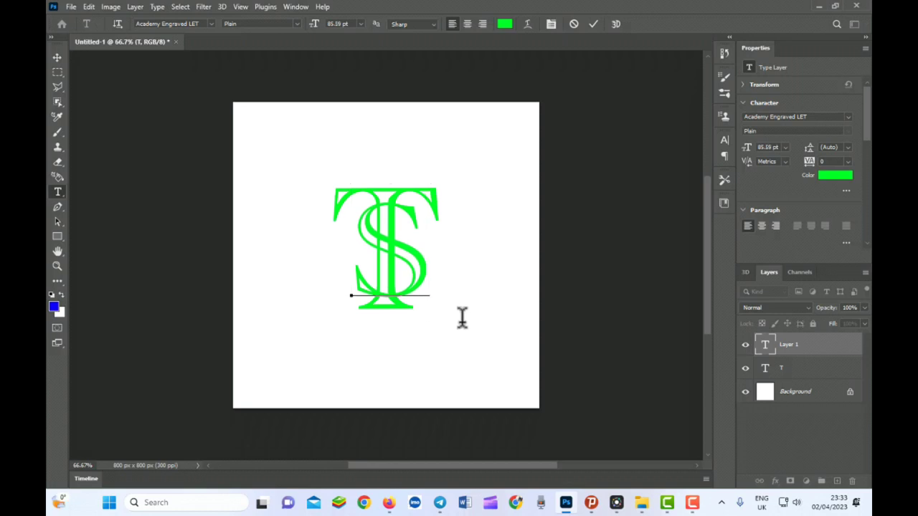
# Reapply the Academy Engraved LET font to the letter S and recolour it orange, #ff8354
pyautogui.hotkey('ctrl', 'a')
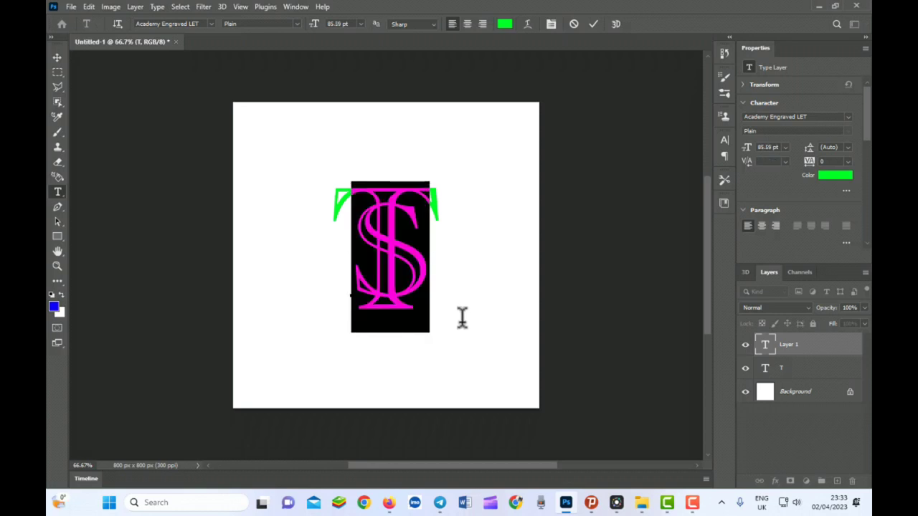
pyautogui.click(847, 118)
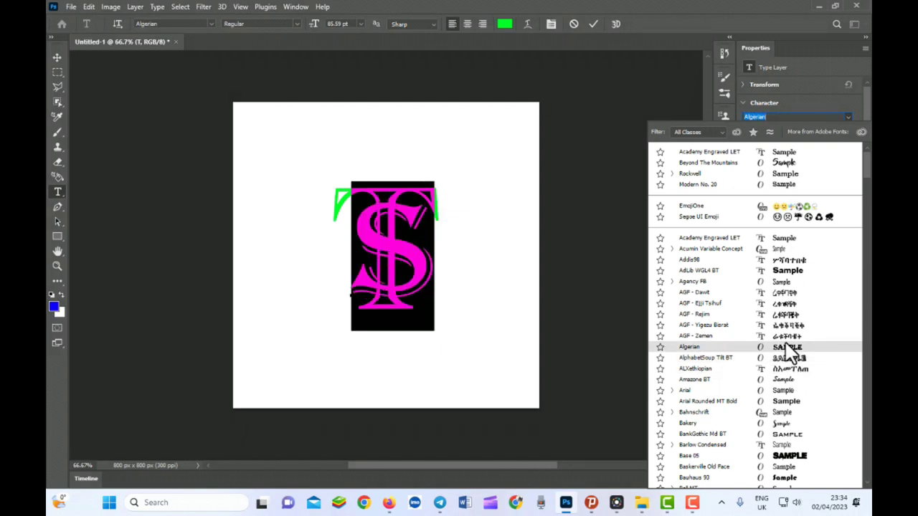
pyautogui.click(782, 241)
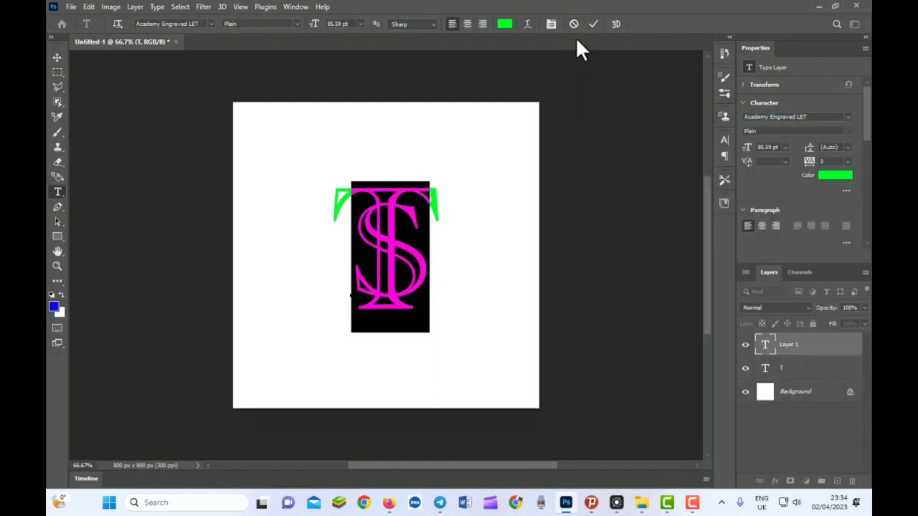
pyautogui.click(835, 176)
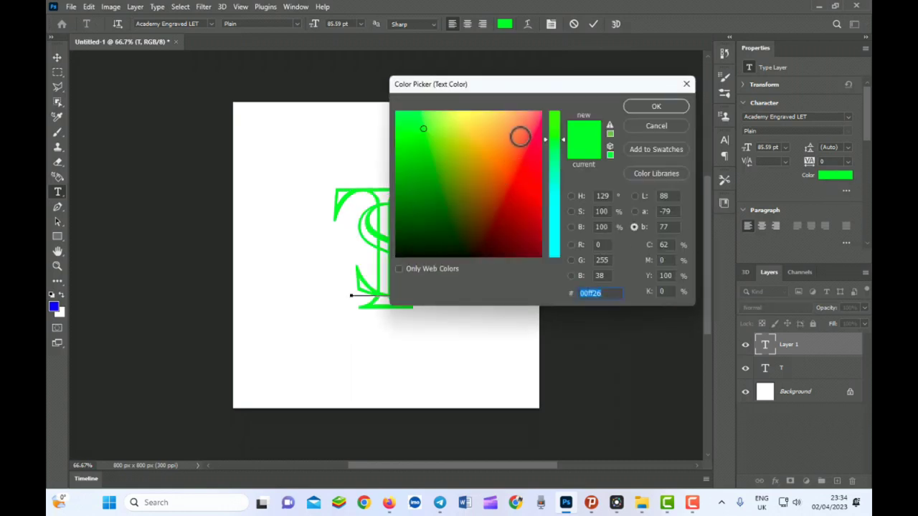
pyautogui.click(516, 134)
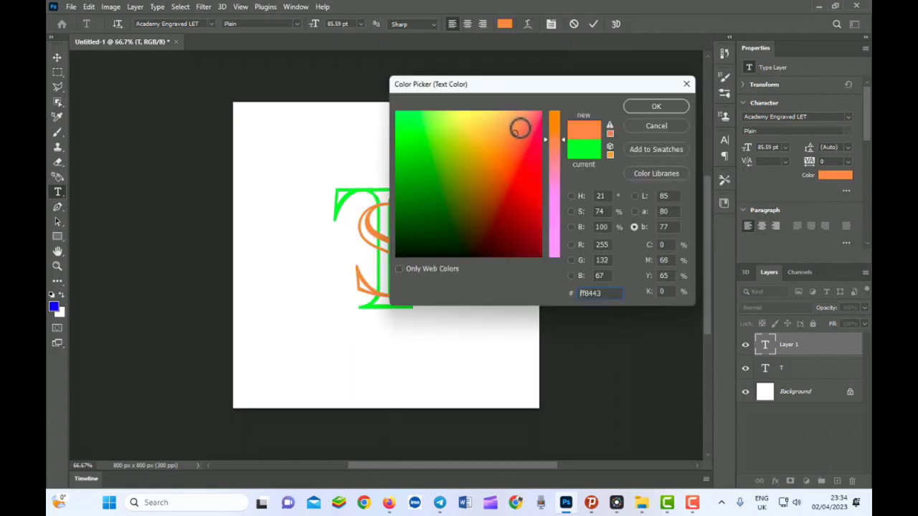
pyautogui.click(521, 126)
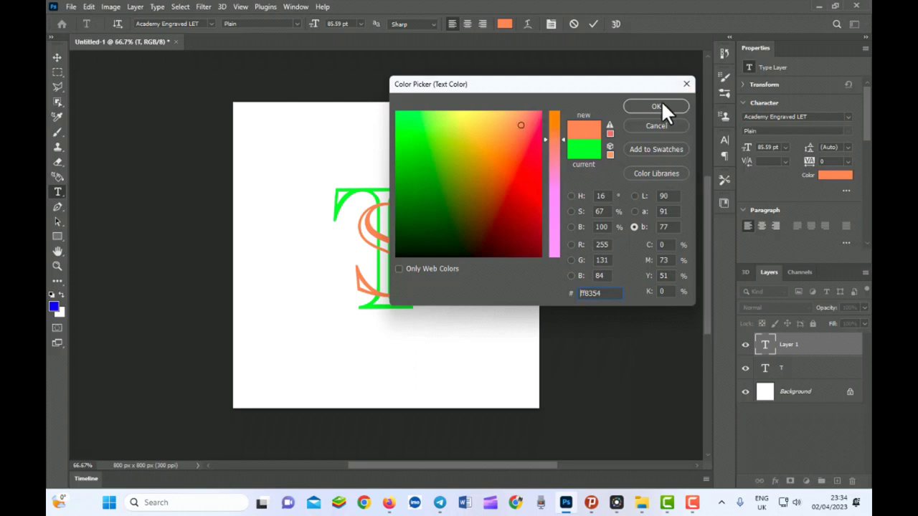
pyautogui.click(661, 101)
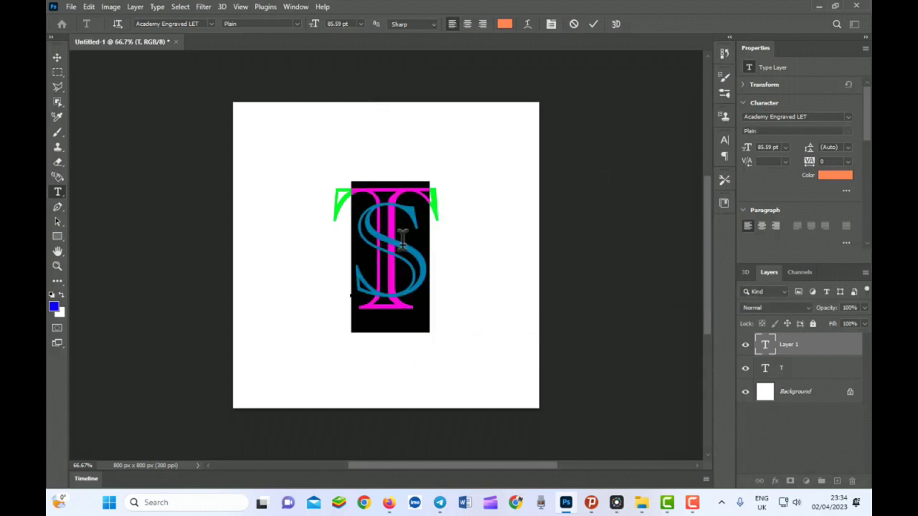
# Nudge the letter S slightly left over the T's stem and rasterize its type layer
pyautogui.moveTo(394, 254); pyautogui.dragTo(391, 255)
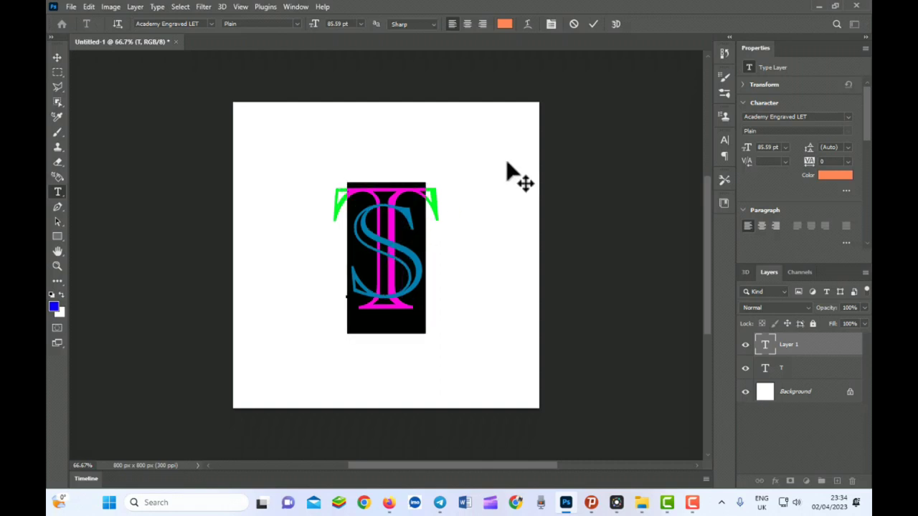
pyautogui.click(594, 23)
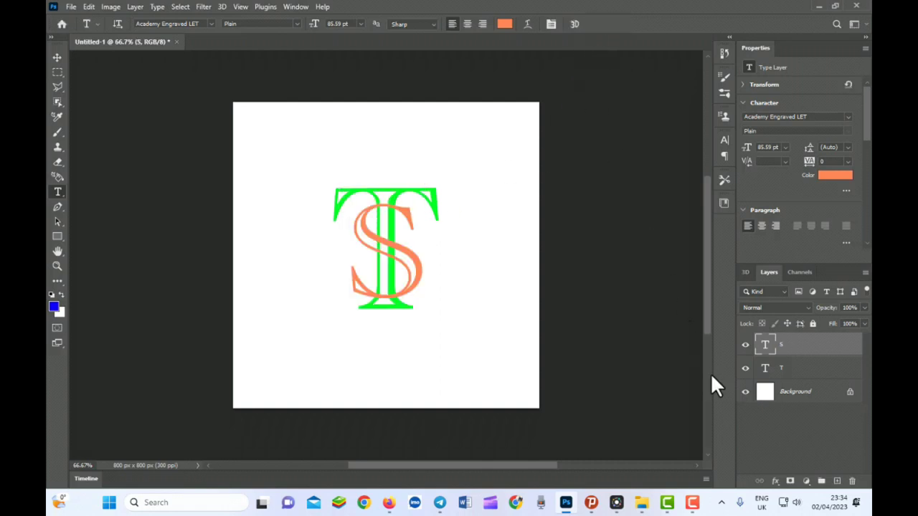
pyautogui.rightClick(784, 350)
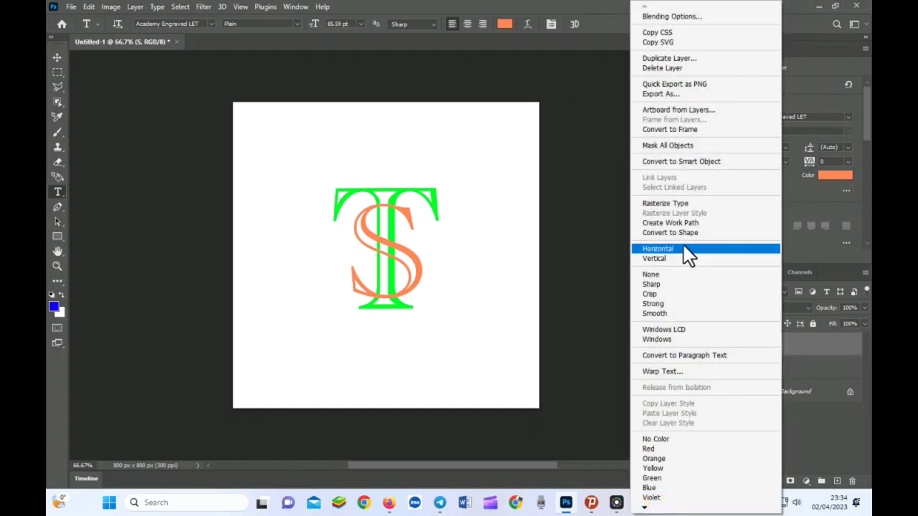
pyautogui.click(667, 204)
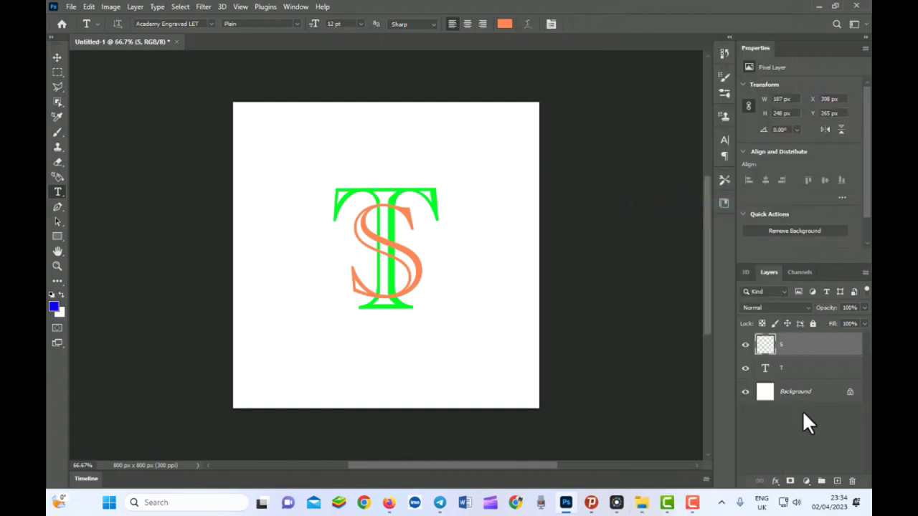
# Cut an area of about 76 x 55 px around the S's upper crossing with the T's stem to a new layer placed below the T
pyautogui.click(57, 73)
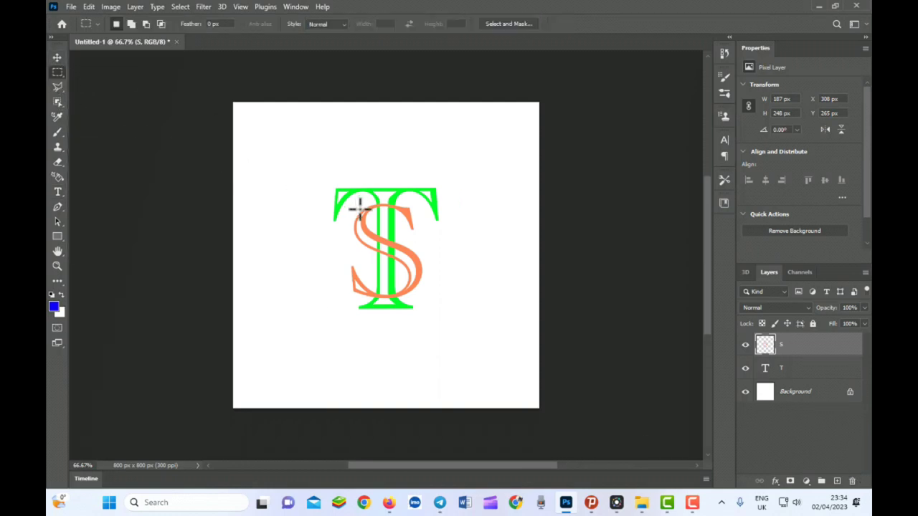
pyautogui.moveTo(369, 198); pyautogui.dragTo(401, 218)
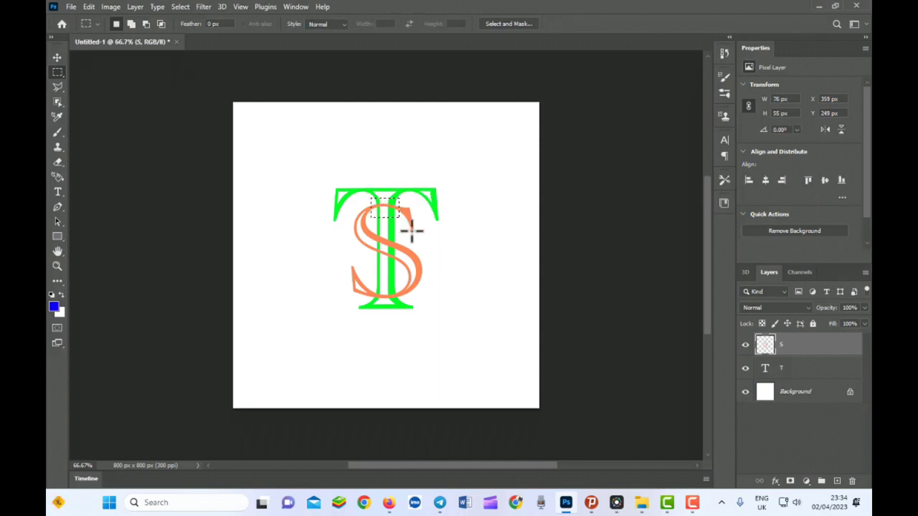
pyautogui.rightClick(388, 213)
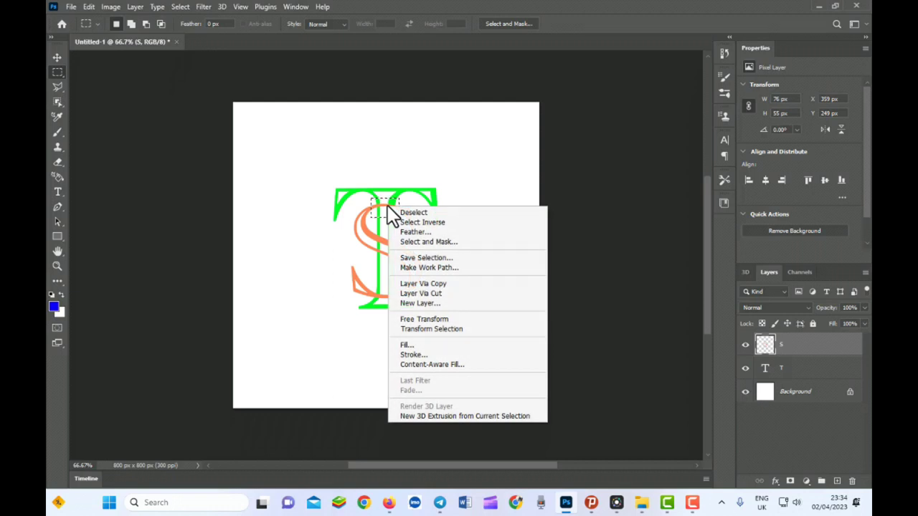
pyautogui.click(423, 295)
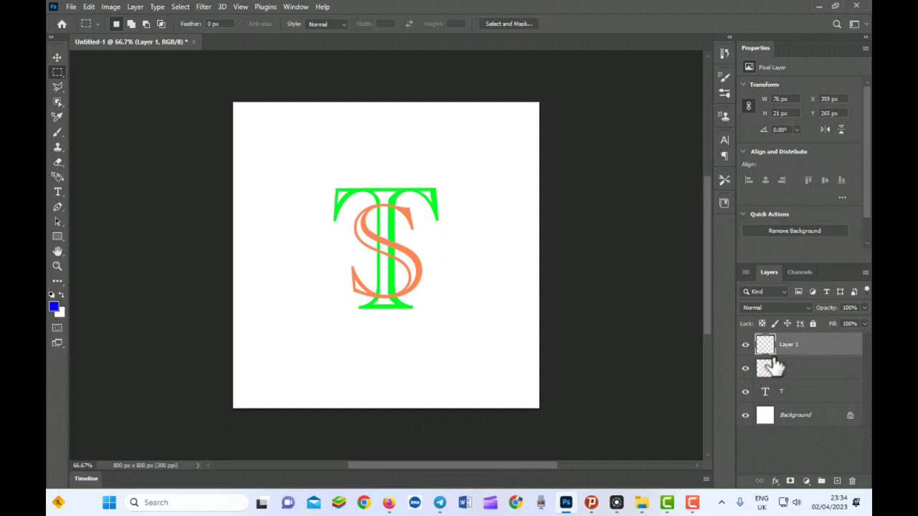
pyautogui.moveTo(787, 345); pyautogui.dragTo(796, 406)
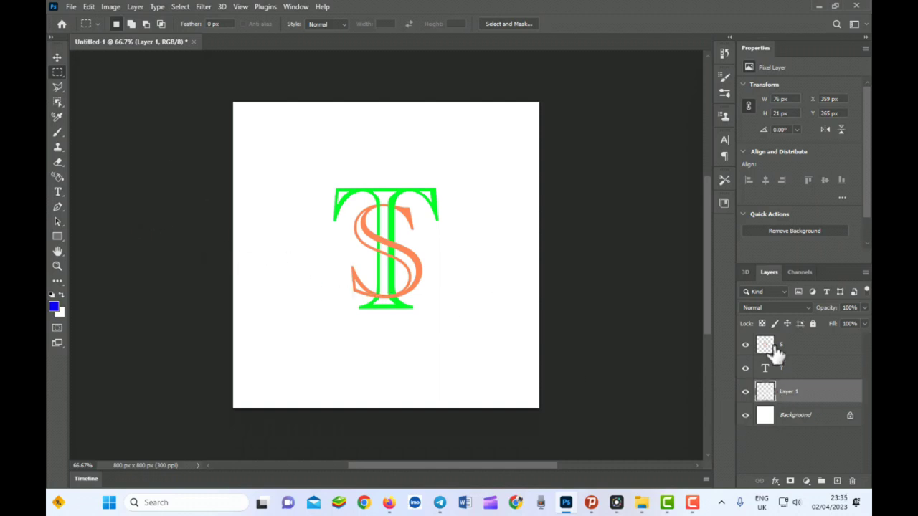
# Cut an area of about 91 x 66 px around the S's lower crossing with the T's stem to a new layer placed below the T
pyautogui.click(766, 347)
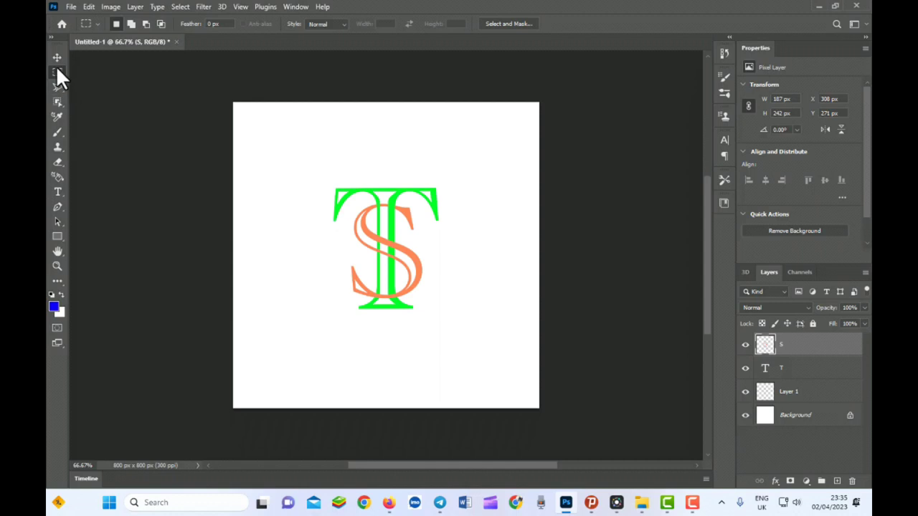
pyautogui.moveTo(373, 288); pyautogui.dragTo(409, 309)
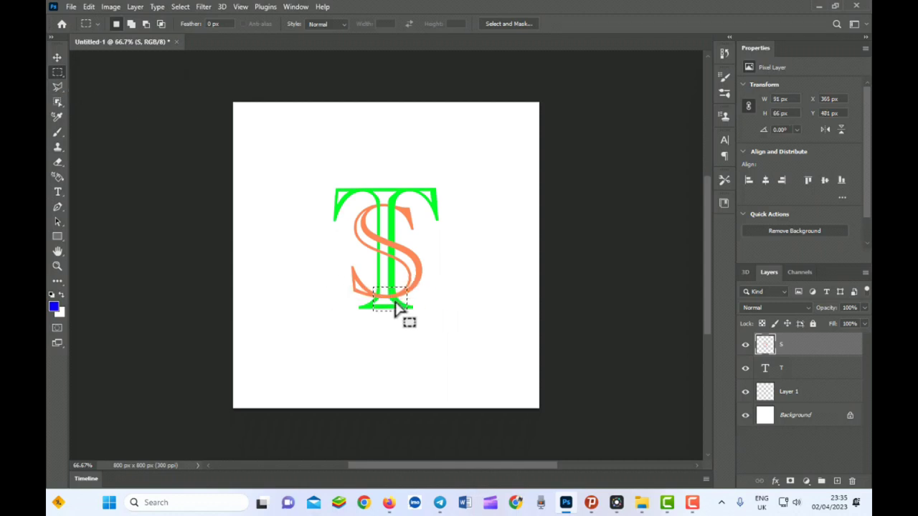
pyautogui.rightClick(396, 306)
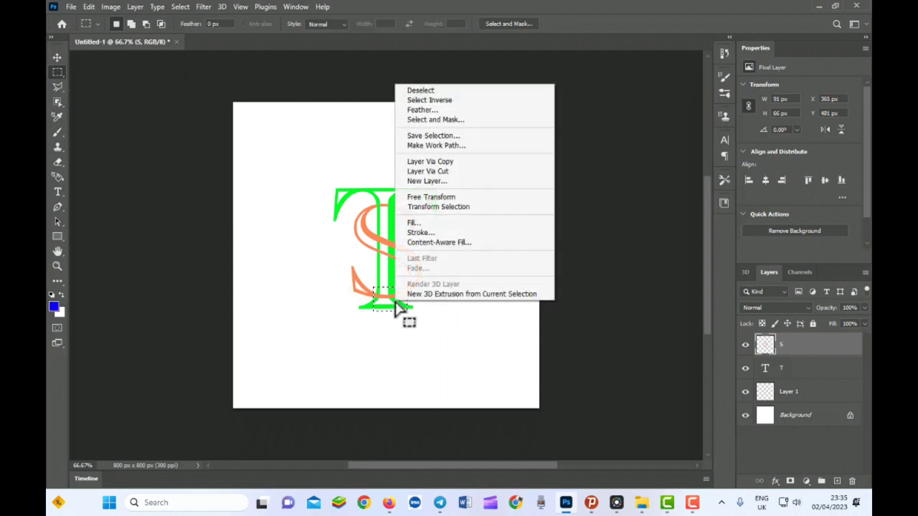
pyautogui.click(439, 174)
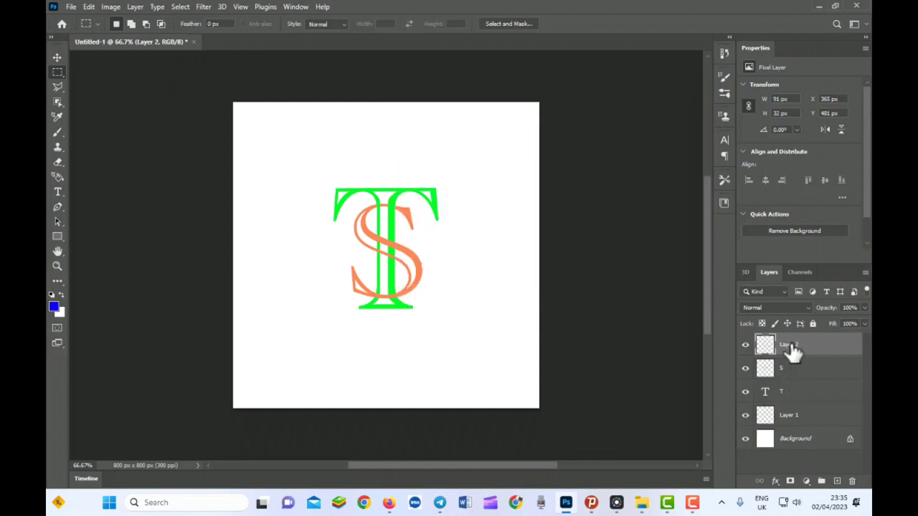
pyautogui.moveTo(791, 348); pyautogui.dragTo(808, 434)
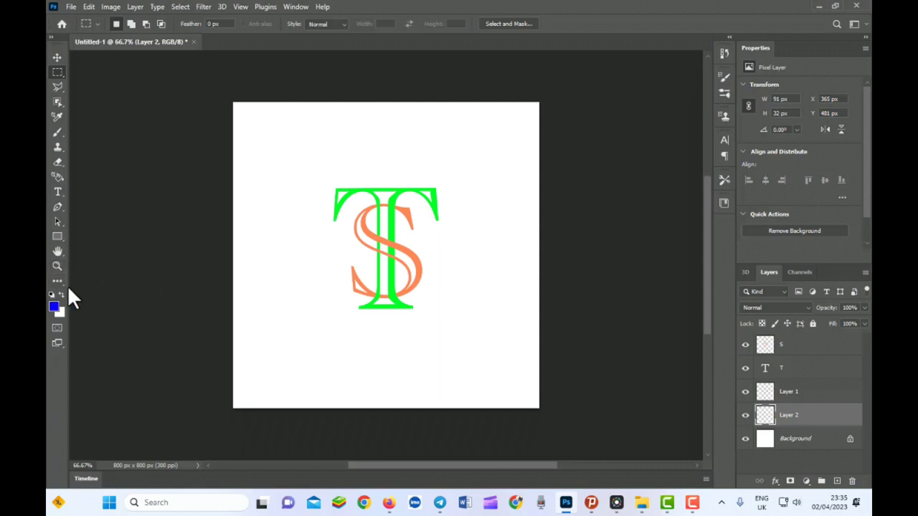
# Add the text "systema technology" at 12 pt below the monogram, near the canvas's lower edge
pyautogui.click(57, 193)
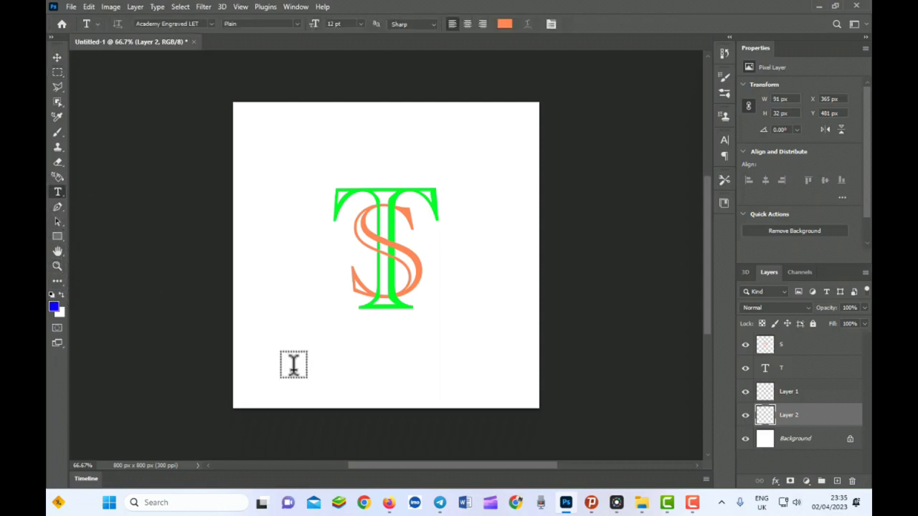
pyautogui.click(300, 361)
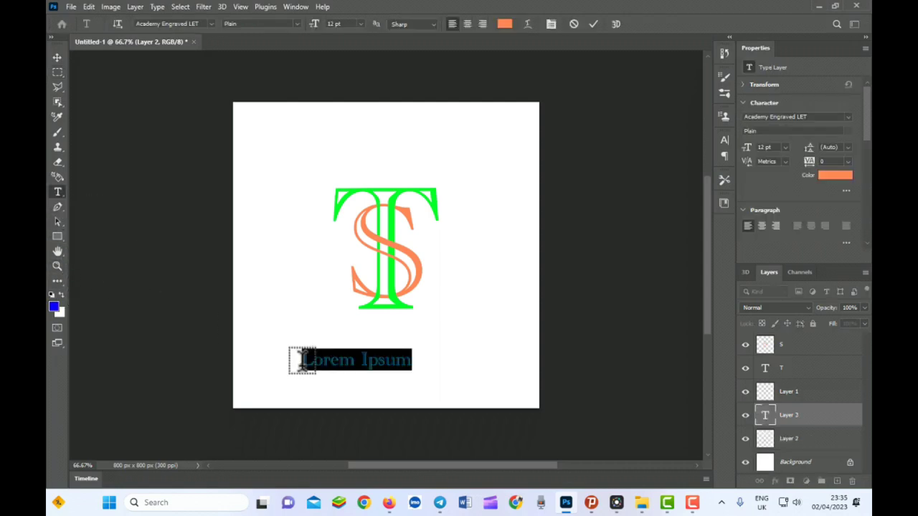
pyautogui.write('S')
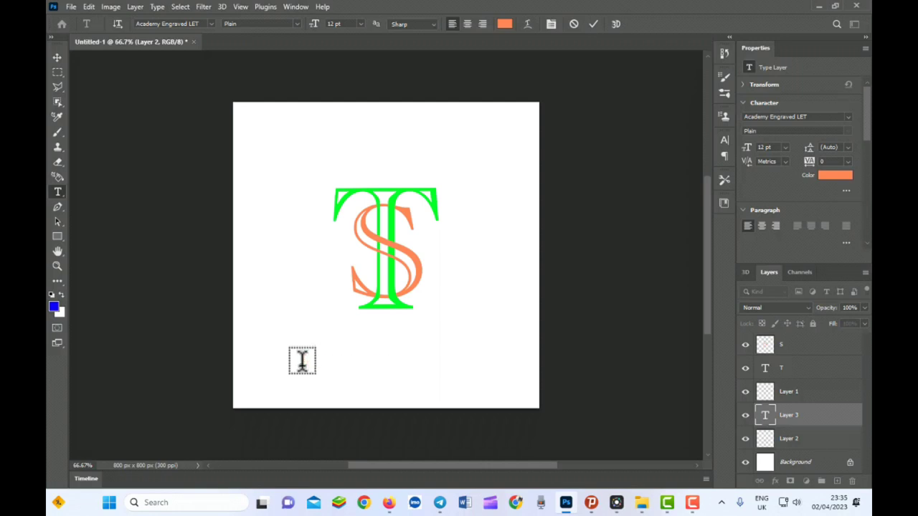
pyautogui.write('ystema technology')
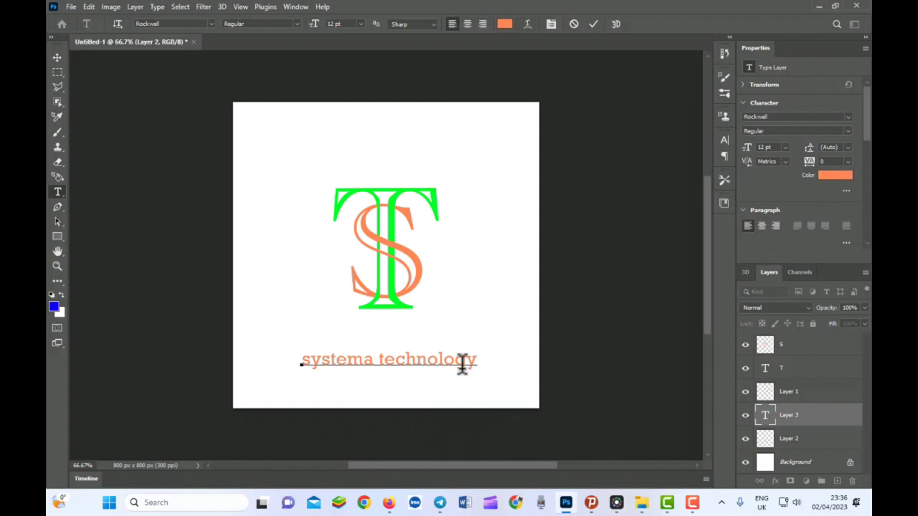
pyautogui.moveTo(492, 379)
pyautogui.mouseDown()
pyautogui.moveTo(403, 374)
pyautogui.moveTo(491, 375)
pyautogui.moveTo(484, 379)
pyautogui.mouseUp()
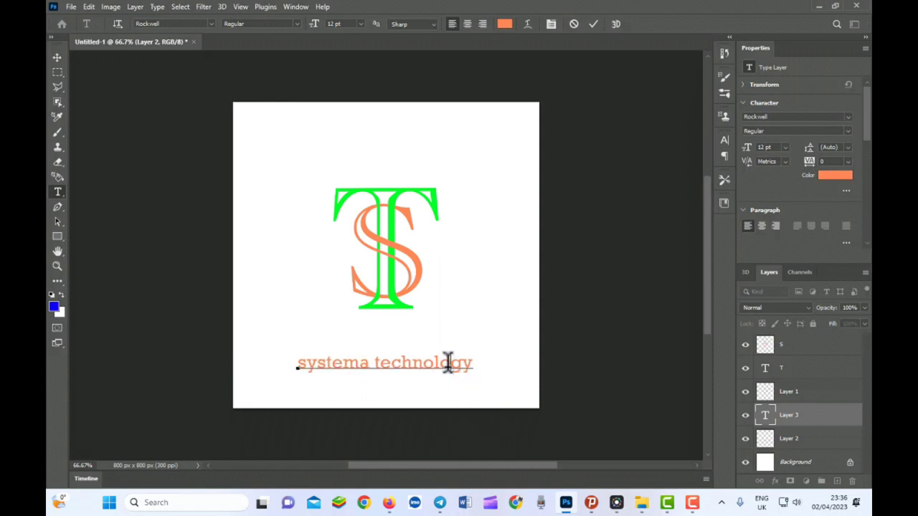
# Set the font of the "systema technology" text to BankGothic Md BT
pyautogui.hotkey('ctrl', 'a')
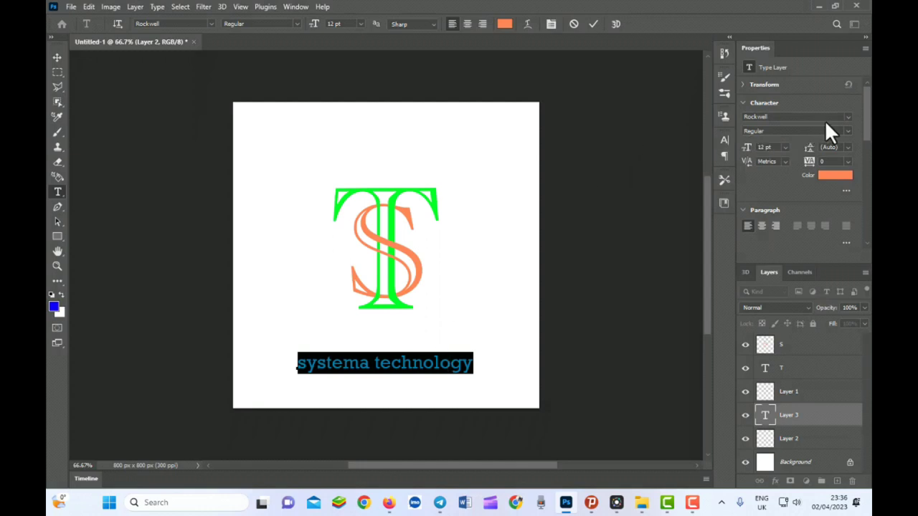
pyautogui.click(846, 115)
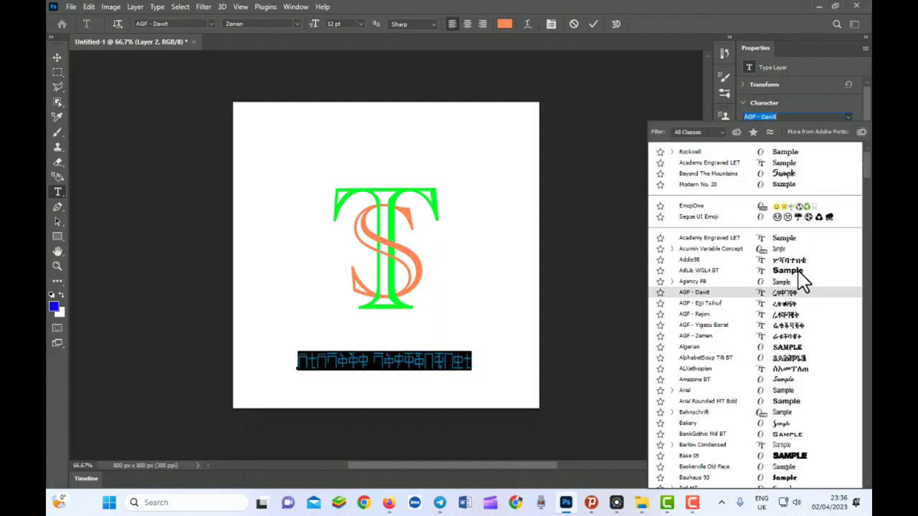
pyautogui.scroll(-1, 789, 416)
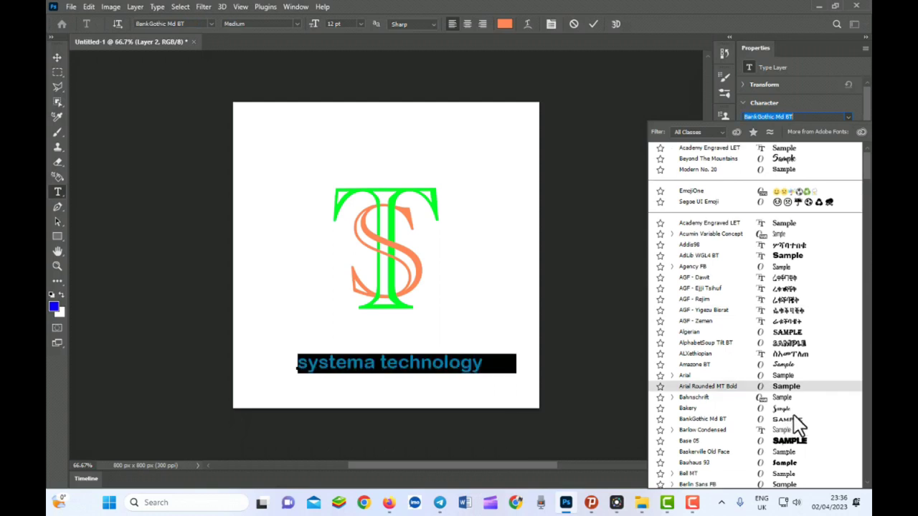
pyautogui.click(793, 420)
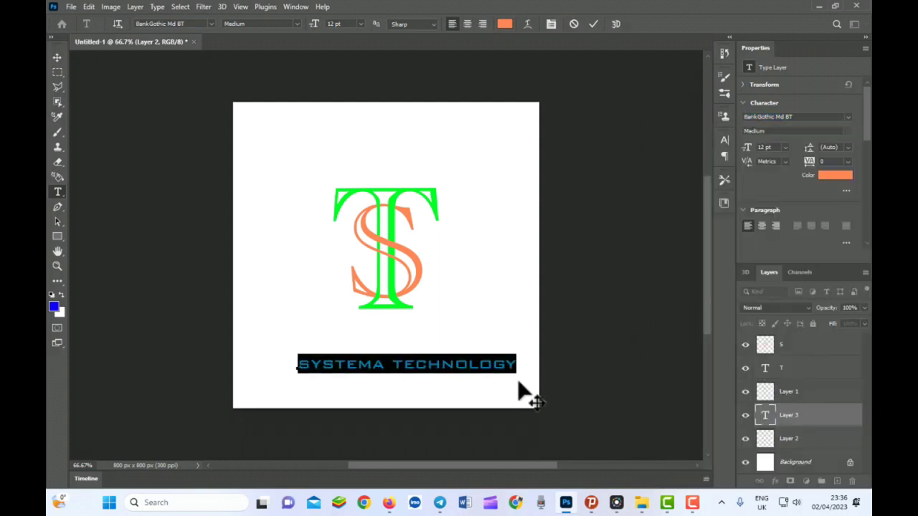
# Shrink and narrow the "systema technology" text to about 8 pt and move it just below the foot of the T
pyautogui.press('ctrl')
pyautogui.moveTo(519, 351); pyautogui.dragTo(365, 354)
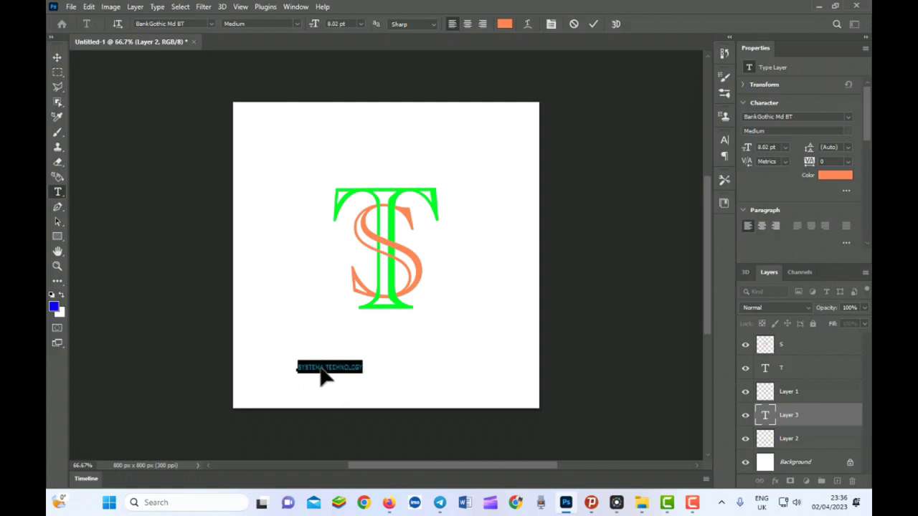
pyautogui.click(57, 57)
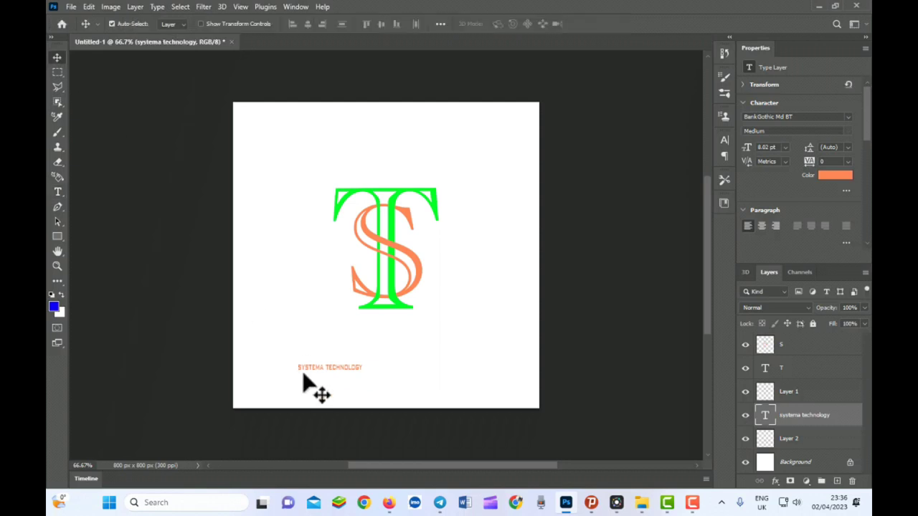
pyautogui.moveTo(325, 369); pyautogui.dragTo(372, 343)
# Change the colour of the "systema technology" text to bright pink, hex ff007a
pyautogui.doubleClick(765, 415)
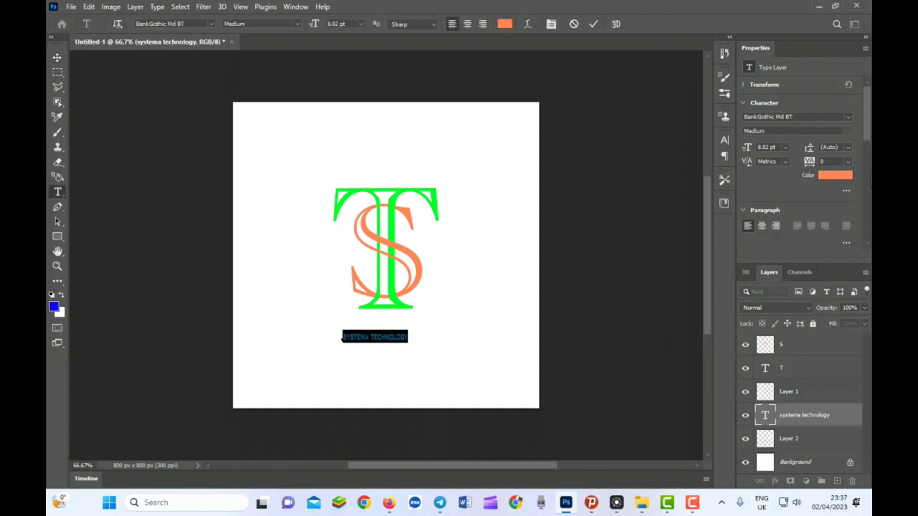
pyautogui.click(841, 176)
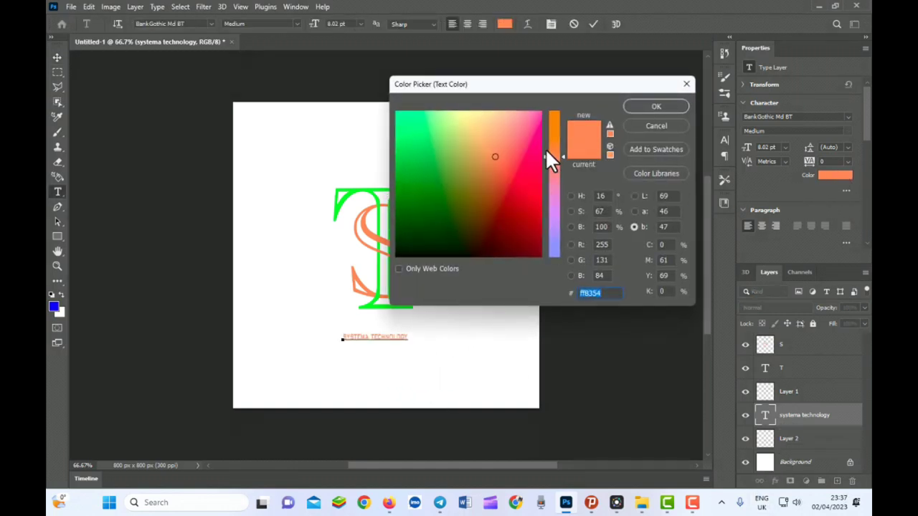
pyautogui.moveTo(532, 182)
pyautogui.mouseDown()
pyautogui.moveTo(526, 139)
pyautogui.moveTo(537, 125)
pyautogui.mouseUp()
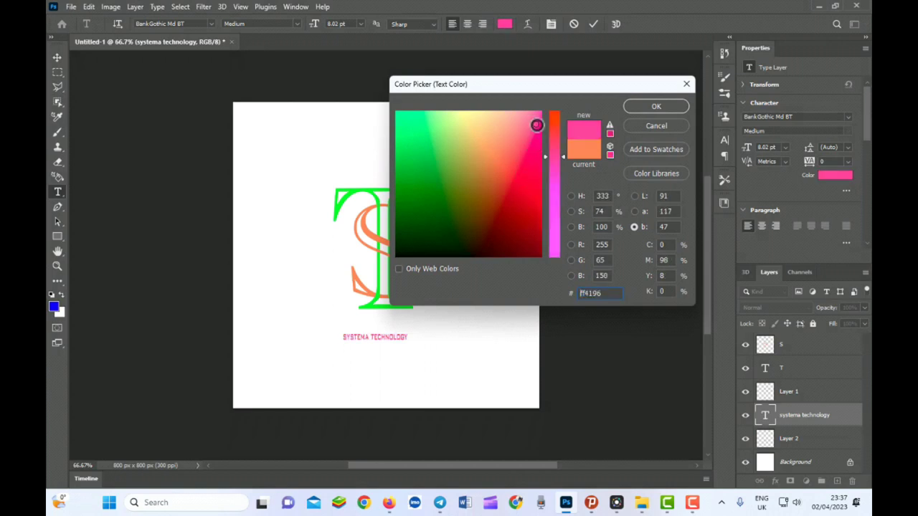
pyautogui.click(485, 135)
pyautogui.click(458, 136)
pyautogui.moveTo(501, 244); pyautogui.dragTo(417, 229)
pyautogui.click(434, 185)
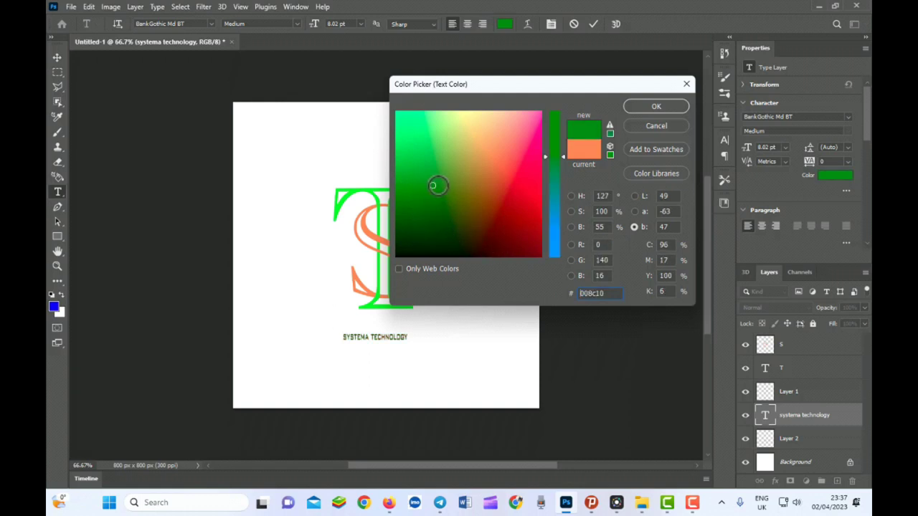
pyautogui.click(525, 204)
pyautogui.moveTo(526, 204); pyautogui.dragTo(535, 139)
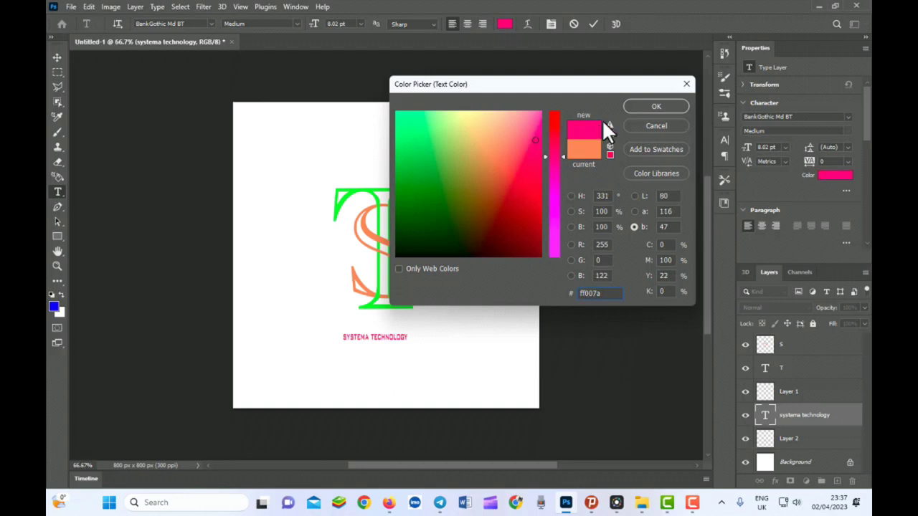
pyautogui.click(655, 108)
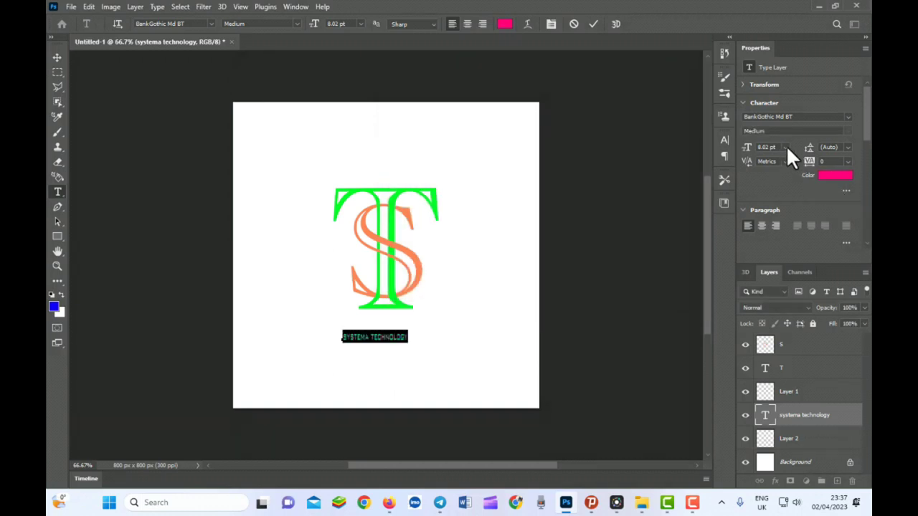
# Set the caption's font to Academy Engraved LET and move the text up so it sits centred just below the foot of the T
pyautogui.click(845, 115)
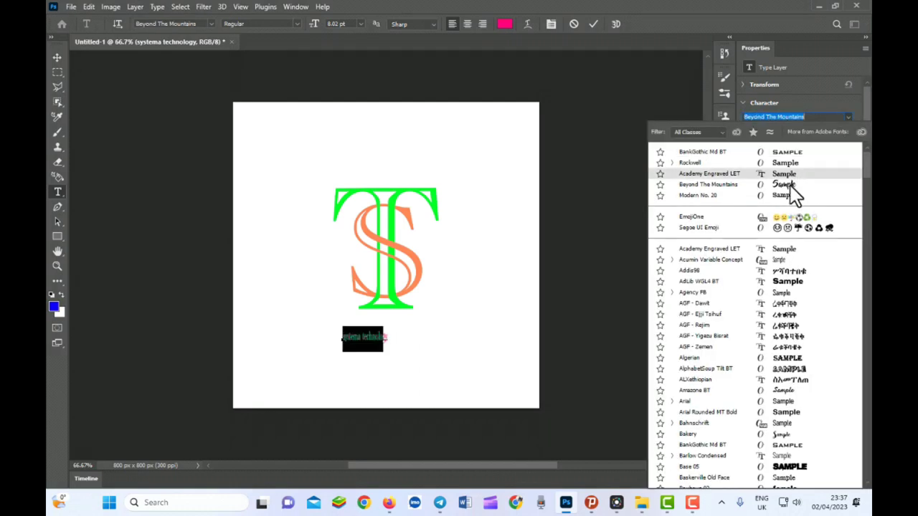
pyautogui.click(788, 247)
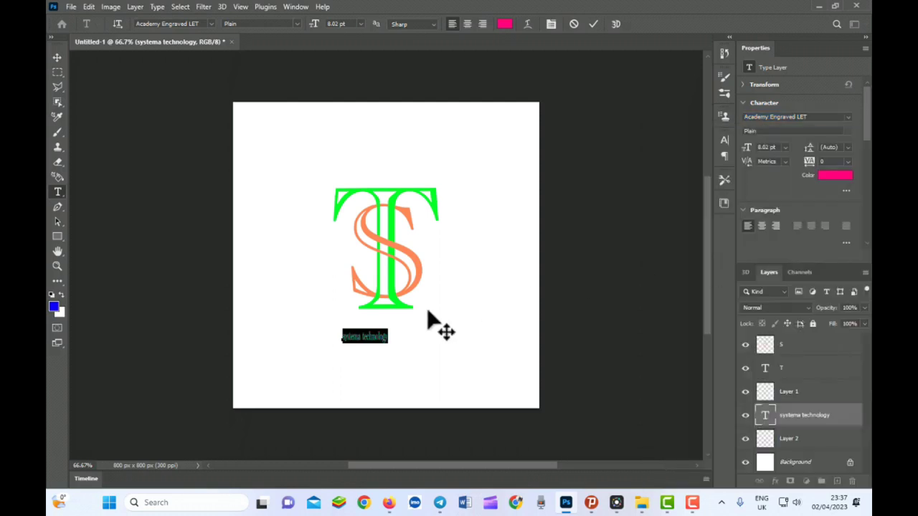
pyautogui.click(592, 24)
pyautogui.press('v')
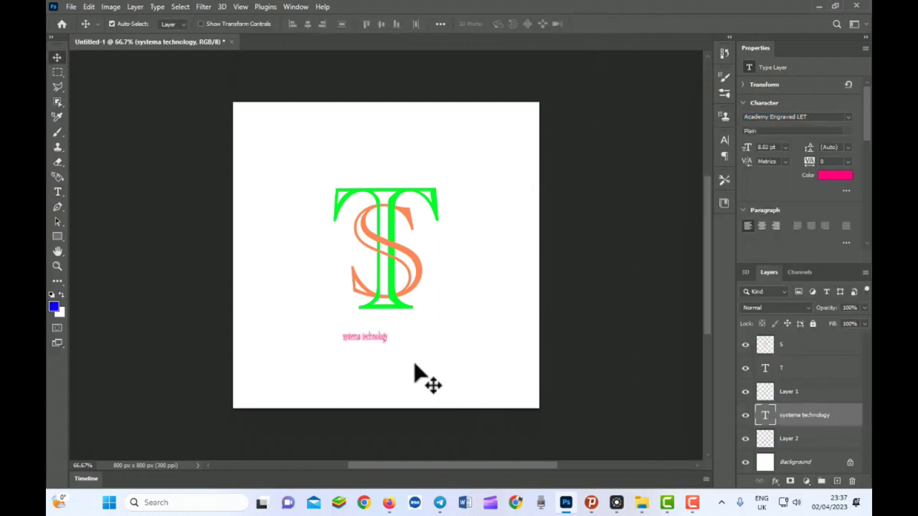
pyautogui.moveTo(356, 337); pyautogui.dragTo(378, 329)
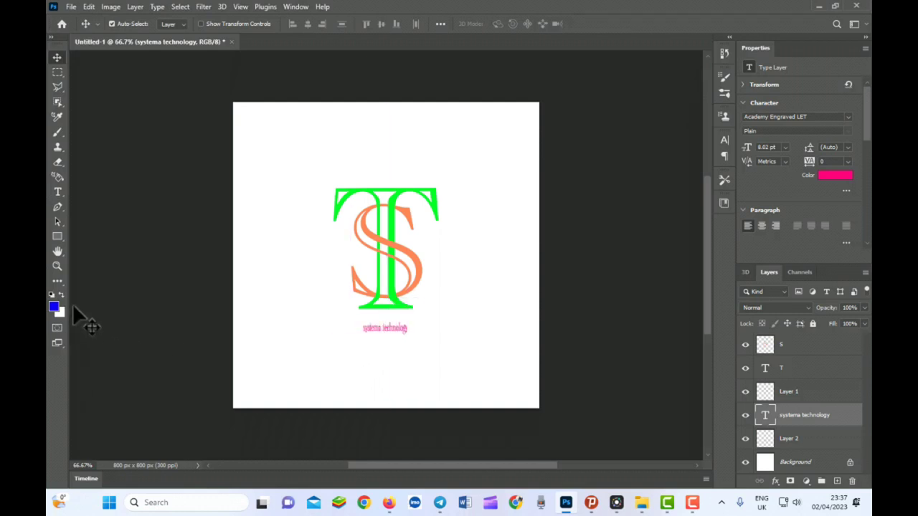
# Draw an unfilled 453 x 482 px ellipse with a 10.14 px blue stroke around the logo, and shift it with the T 9 px right, 19 px down
pyautogui.click(54, 235)
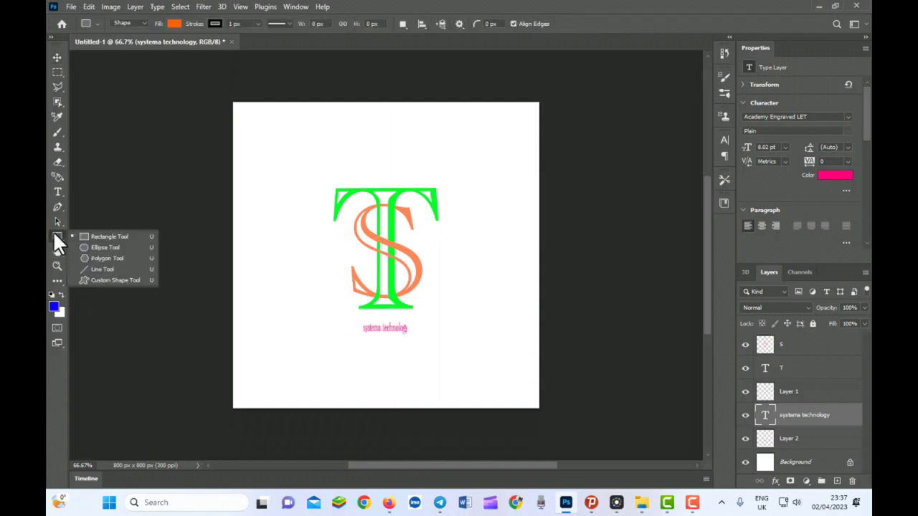
pyautogui.click(100, 247)
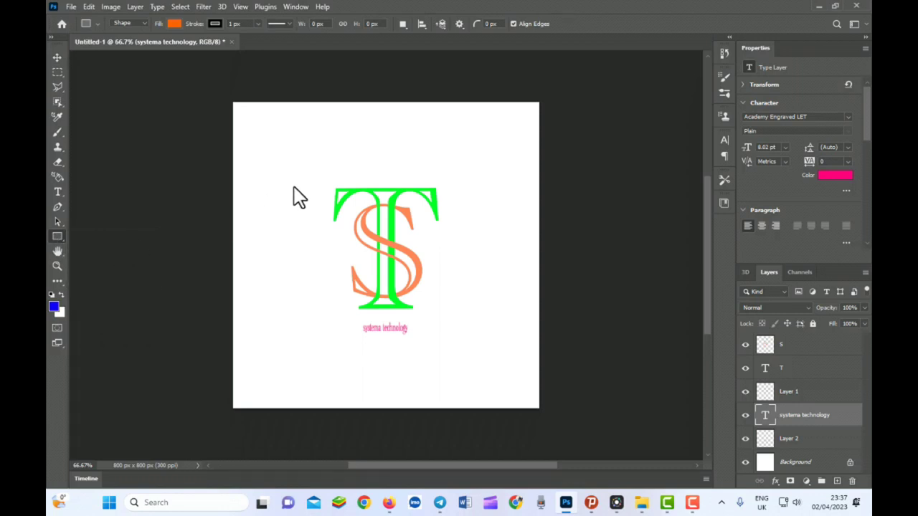
pyautogui.moveTo(304, 167); pyautogui.dragTo(477, 350)
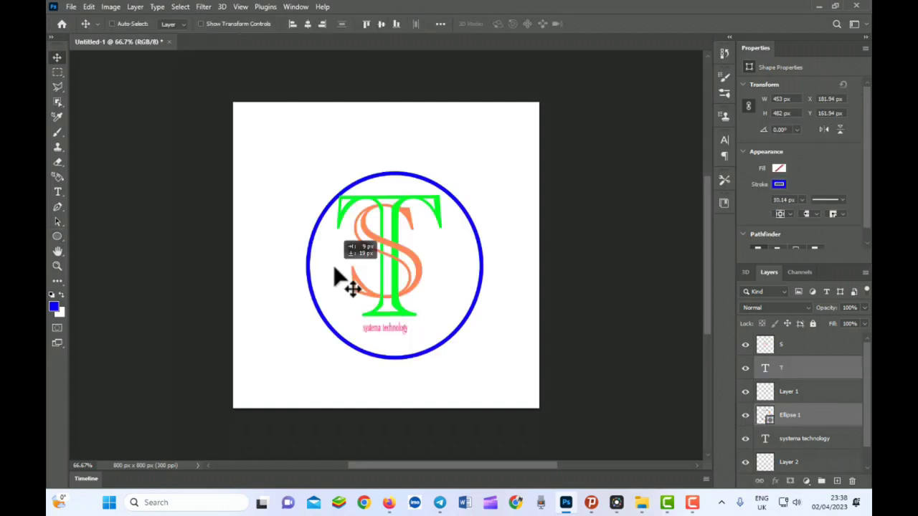
pyautogui.moveTo(337, 272); pyautogui.dragTo(337, 272)
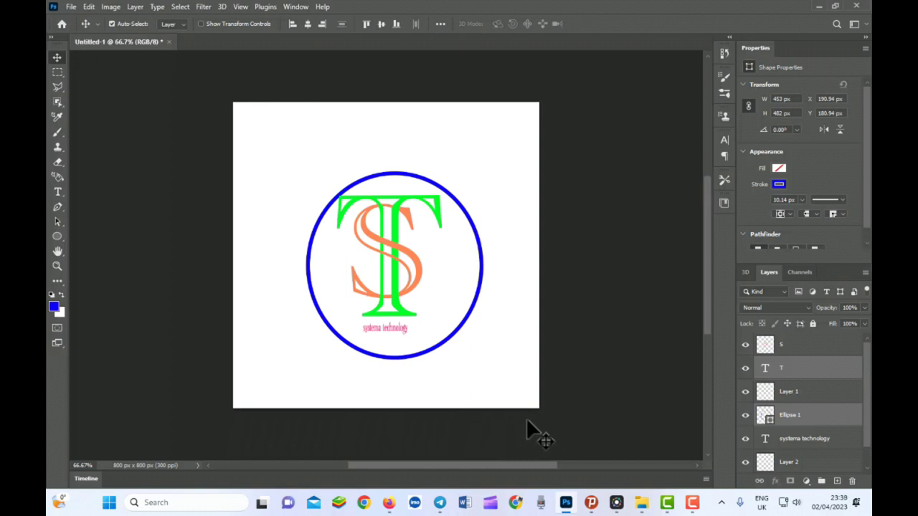
# Save a copy of the logo as a JPEG named "st" in the OneDrive Pictures folder at the highest image quality
pyautogui.press('ctrl')
pyautogui.hotkey('ctrl', 'alt', 's')
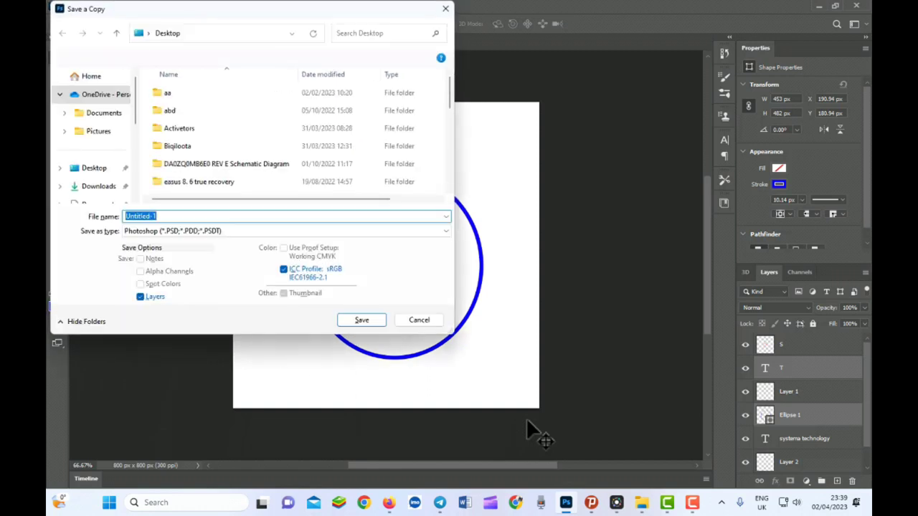
pyautogui.moveTo(178, 215); pyautogui.dragTo(87, 220)
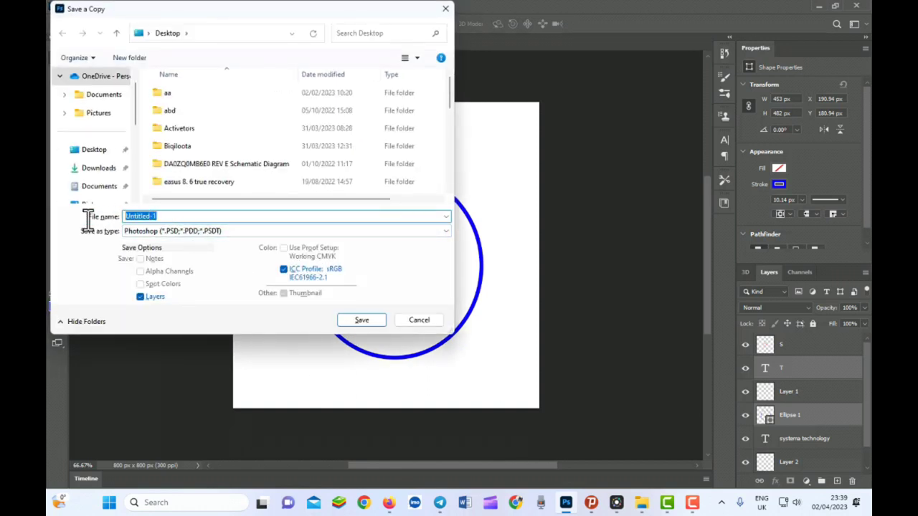
pyautogui.write('st')
pyautogui.click(222, 231)
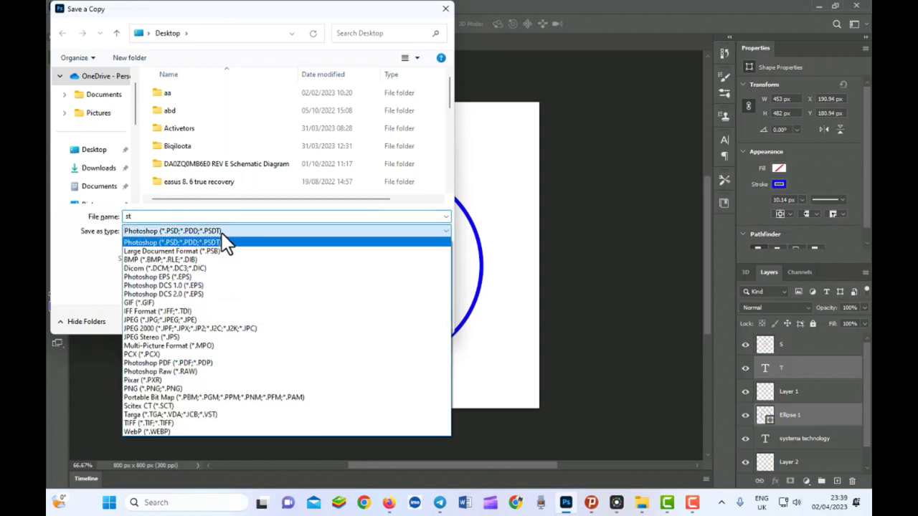
pyautogui.click(161, 320)
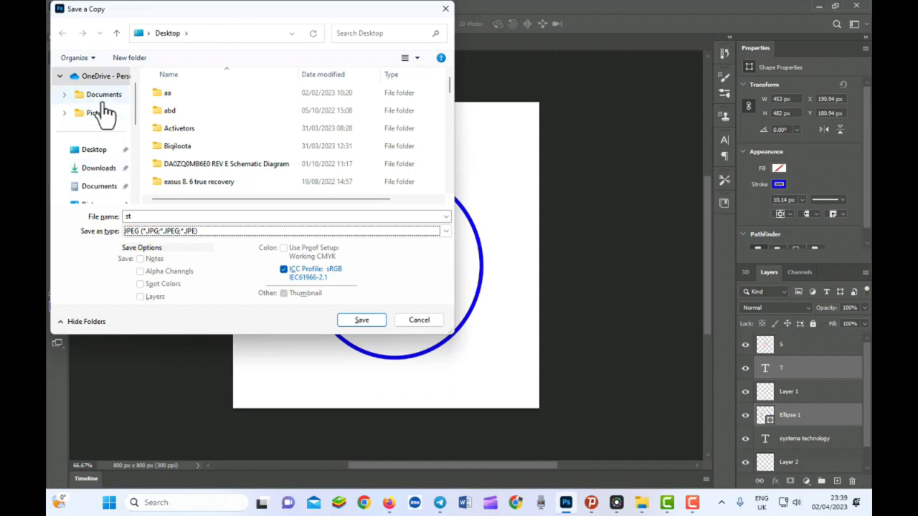
pyautogui.click(97, 115)
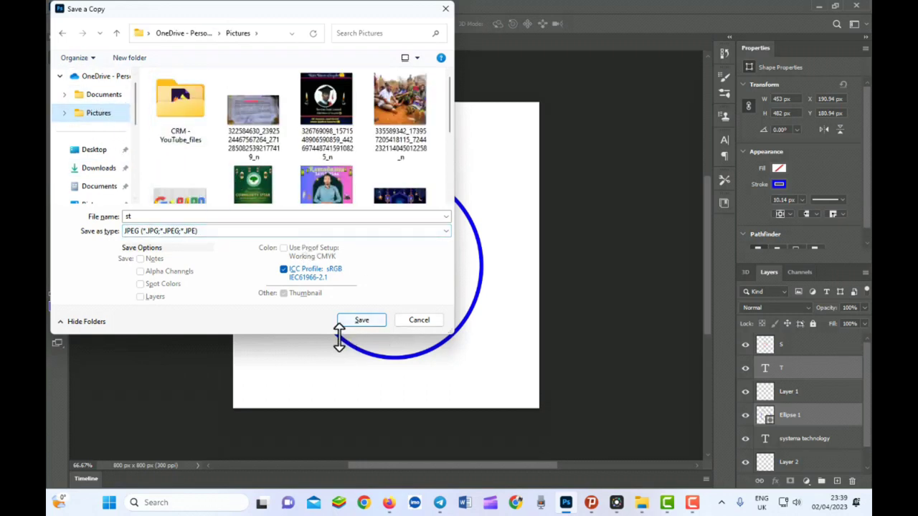
pyautogui.click(366, 324)
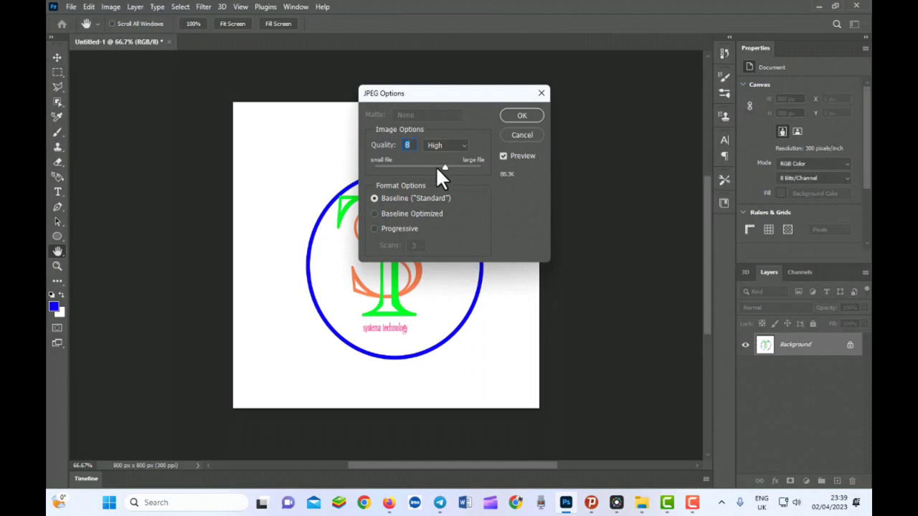
pyautogui.moveTo(442, 165); pyautogui.dragTo(528, 174)
pyautogui.click(524, 116)
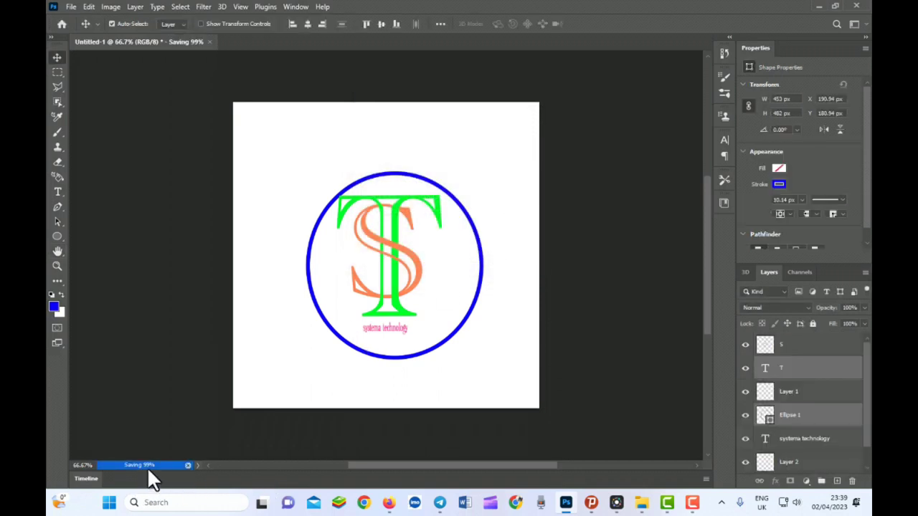
# Switch to File Explorer and open the saved "st" image from the OneDrive Pictures folder to check the finished logo
pyautogui.click(817, 5)
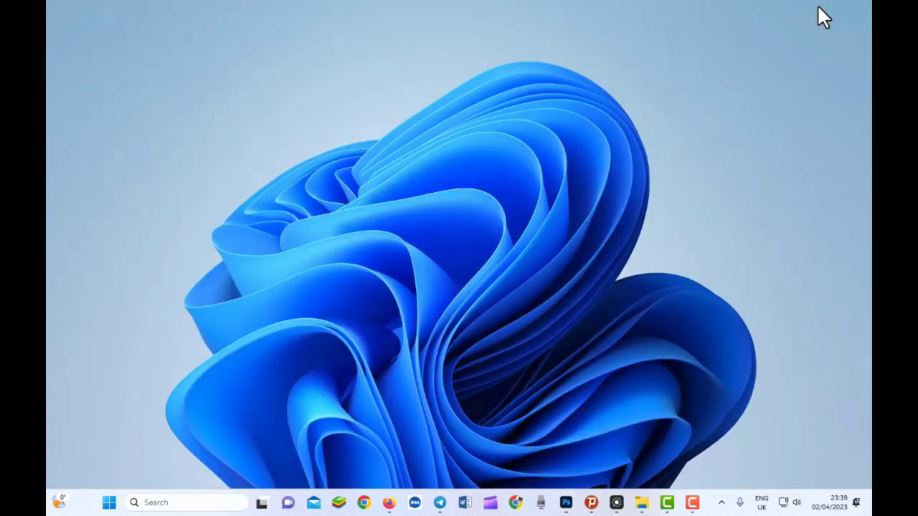
pyautogui.press('super+e')
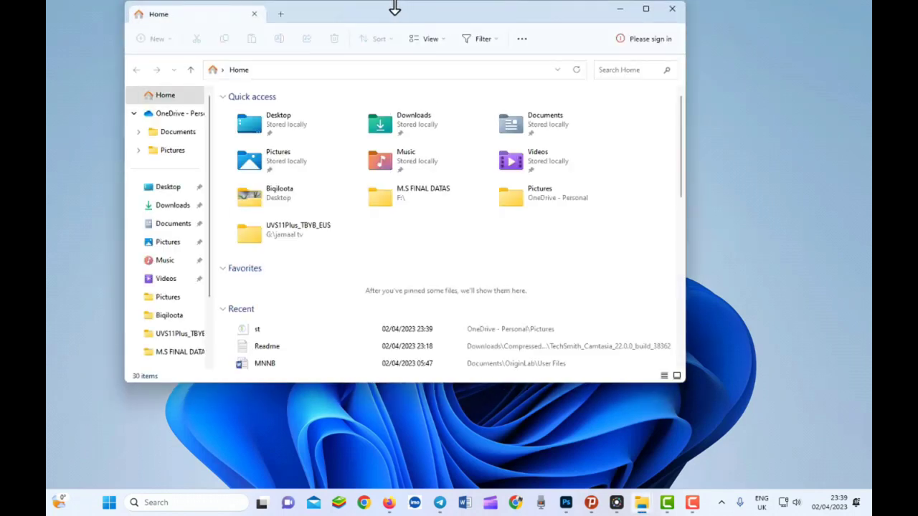
pyautogui.click(180, 151)
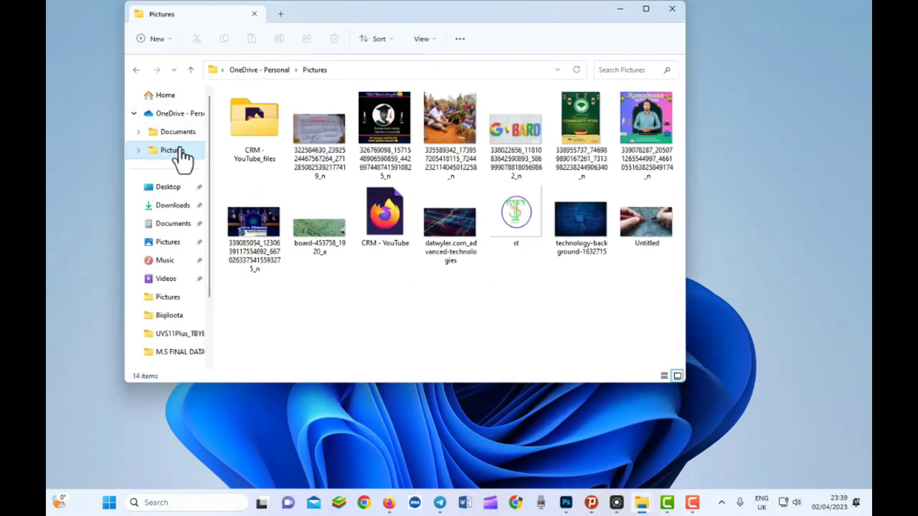
pyautogui.click(527, 230)
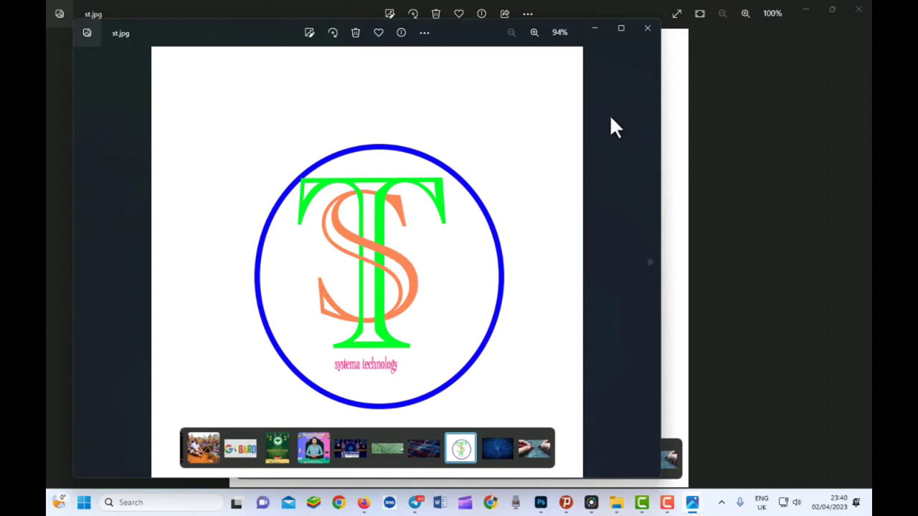
pyautogui.press('Right')
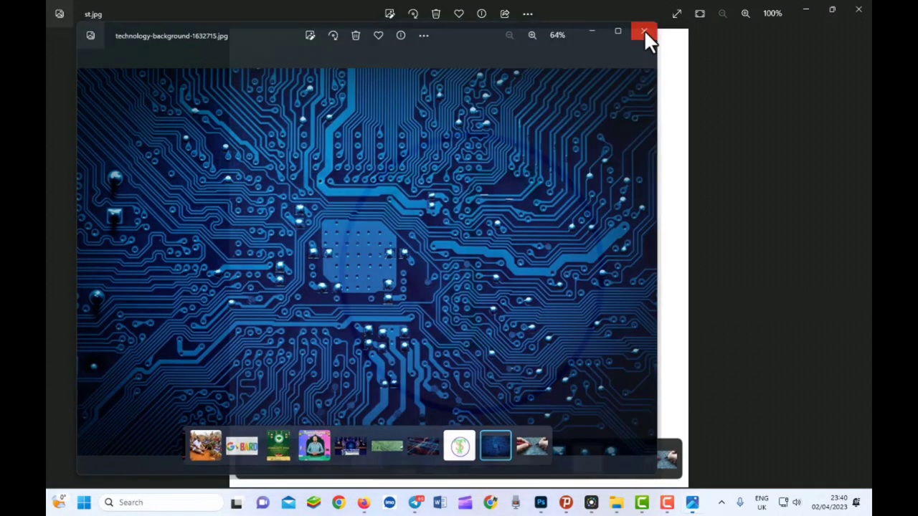
pyautogui.click(645, 30)
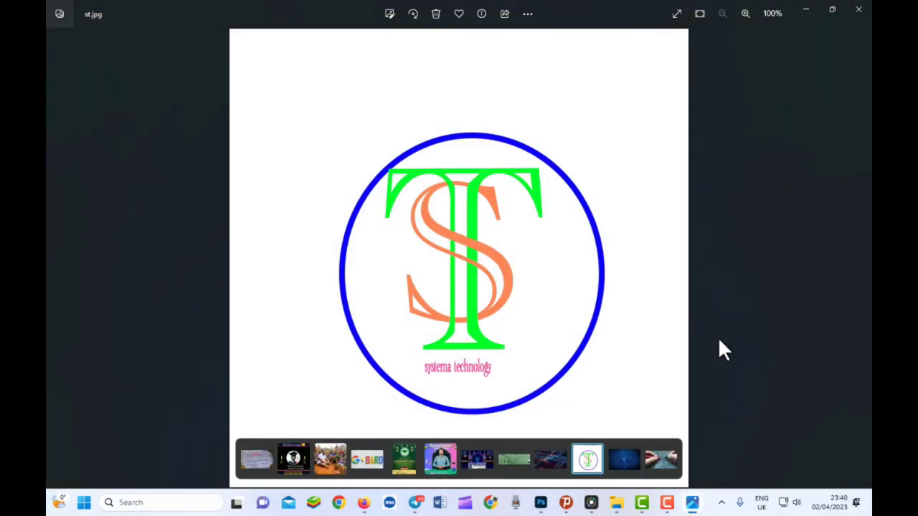